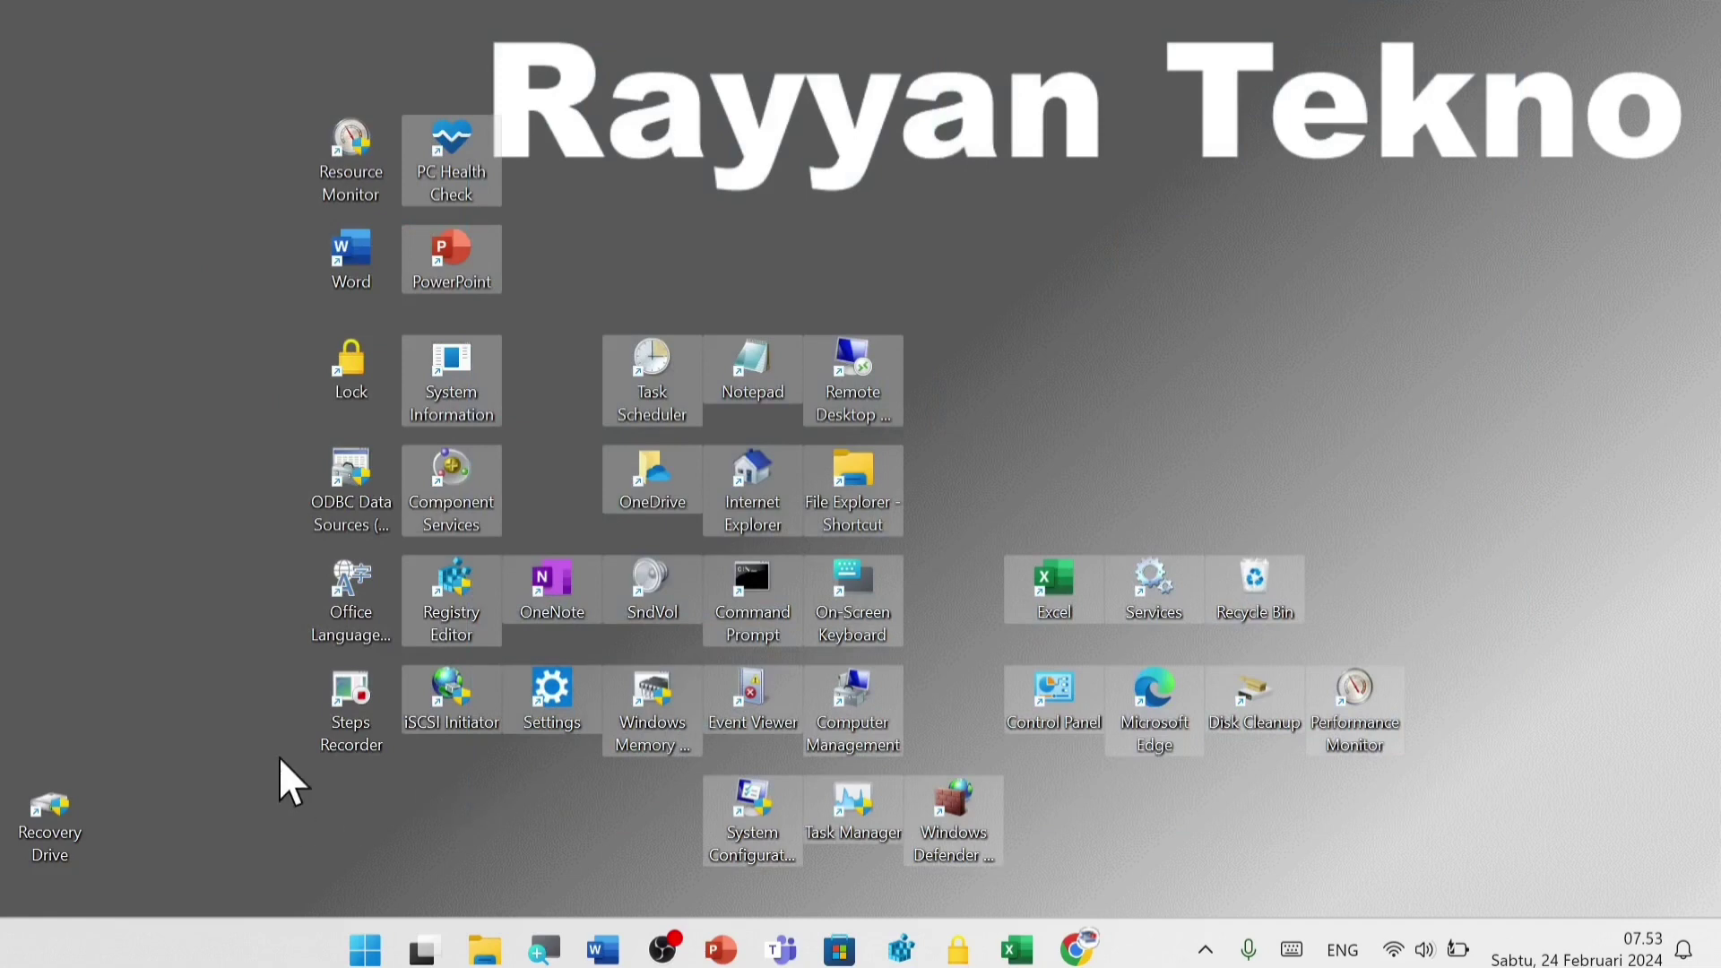
# - Rearrange the desktop by moving the selected group of icons and placing the Recovery Drive shortcut beside Steps Recorder
pyautogui.moveTo(472, 161)
pyautogui.mouseDown()
pyautogui.moveTo(923, 319)
pyautogui.moveTo(1542, 417)
pyautogui.moveTo(1153, 400)
pyautogui.mouseUp()
pyautogui.moveTo(80, 805); pyautogui.dragTo(560, 667)
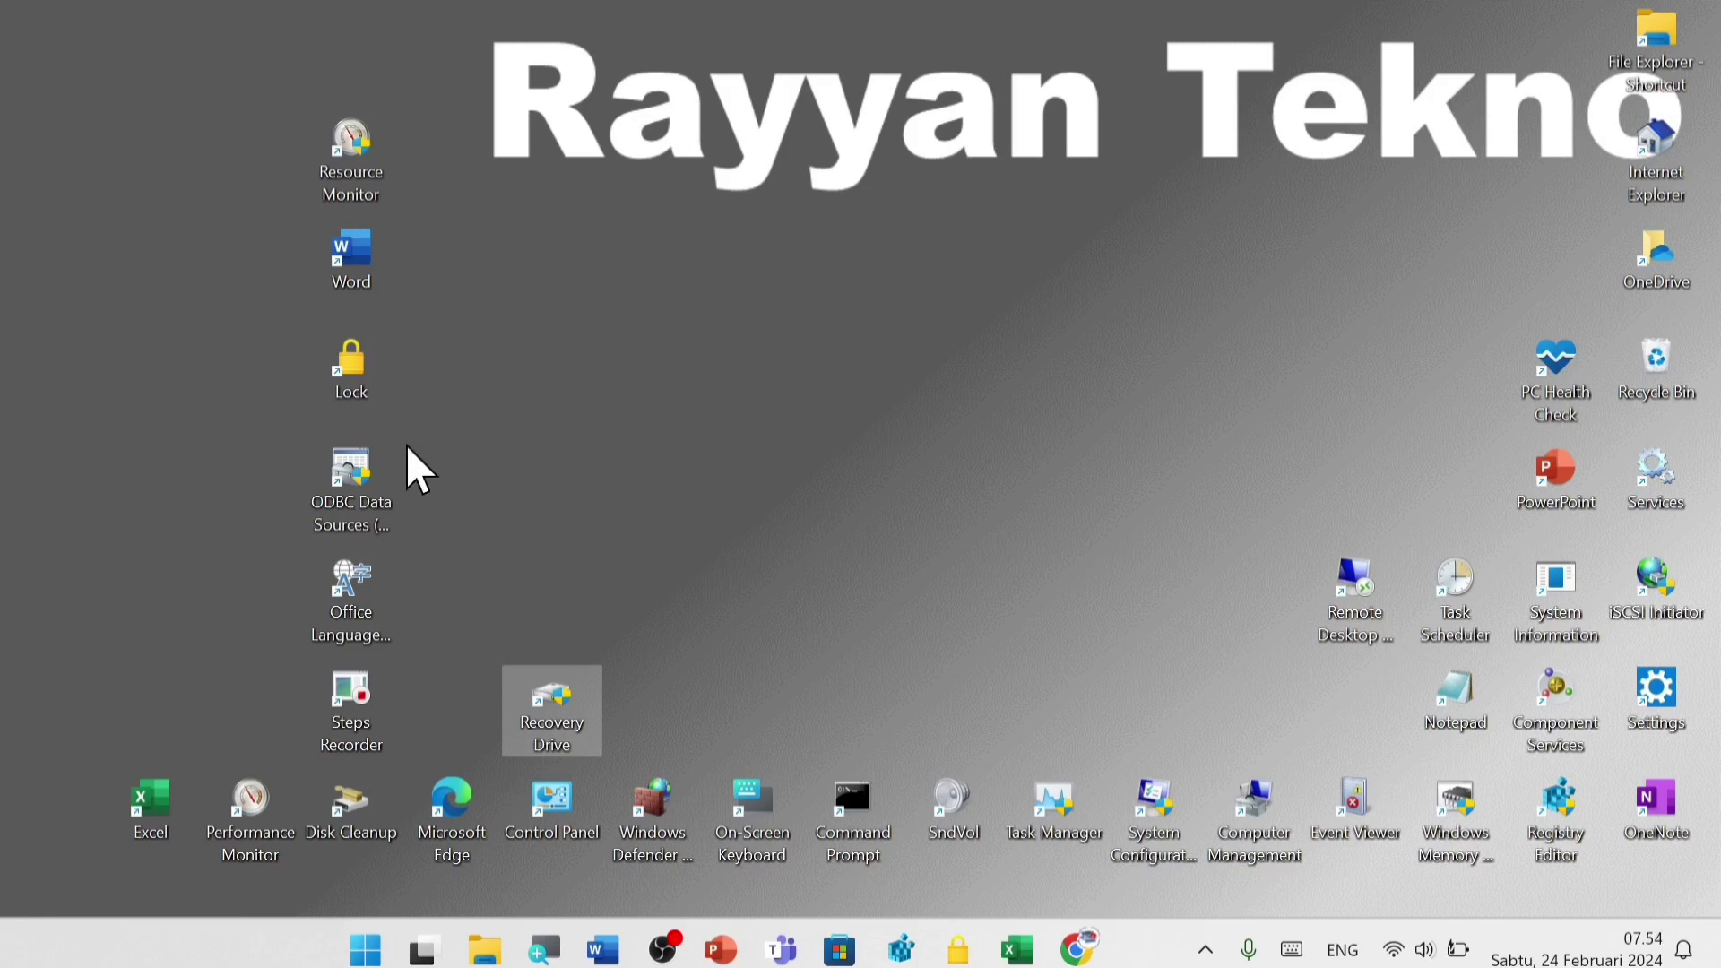
# - Launch the Registry Editor from the Run dialog with the command regedit
pyautogui.press('super+r')
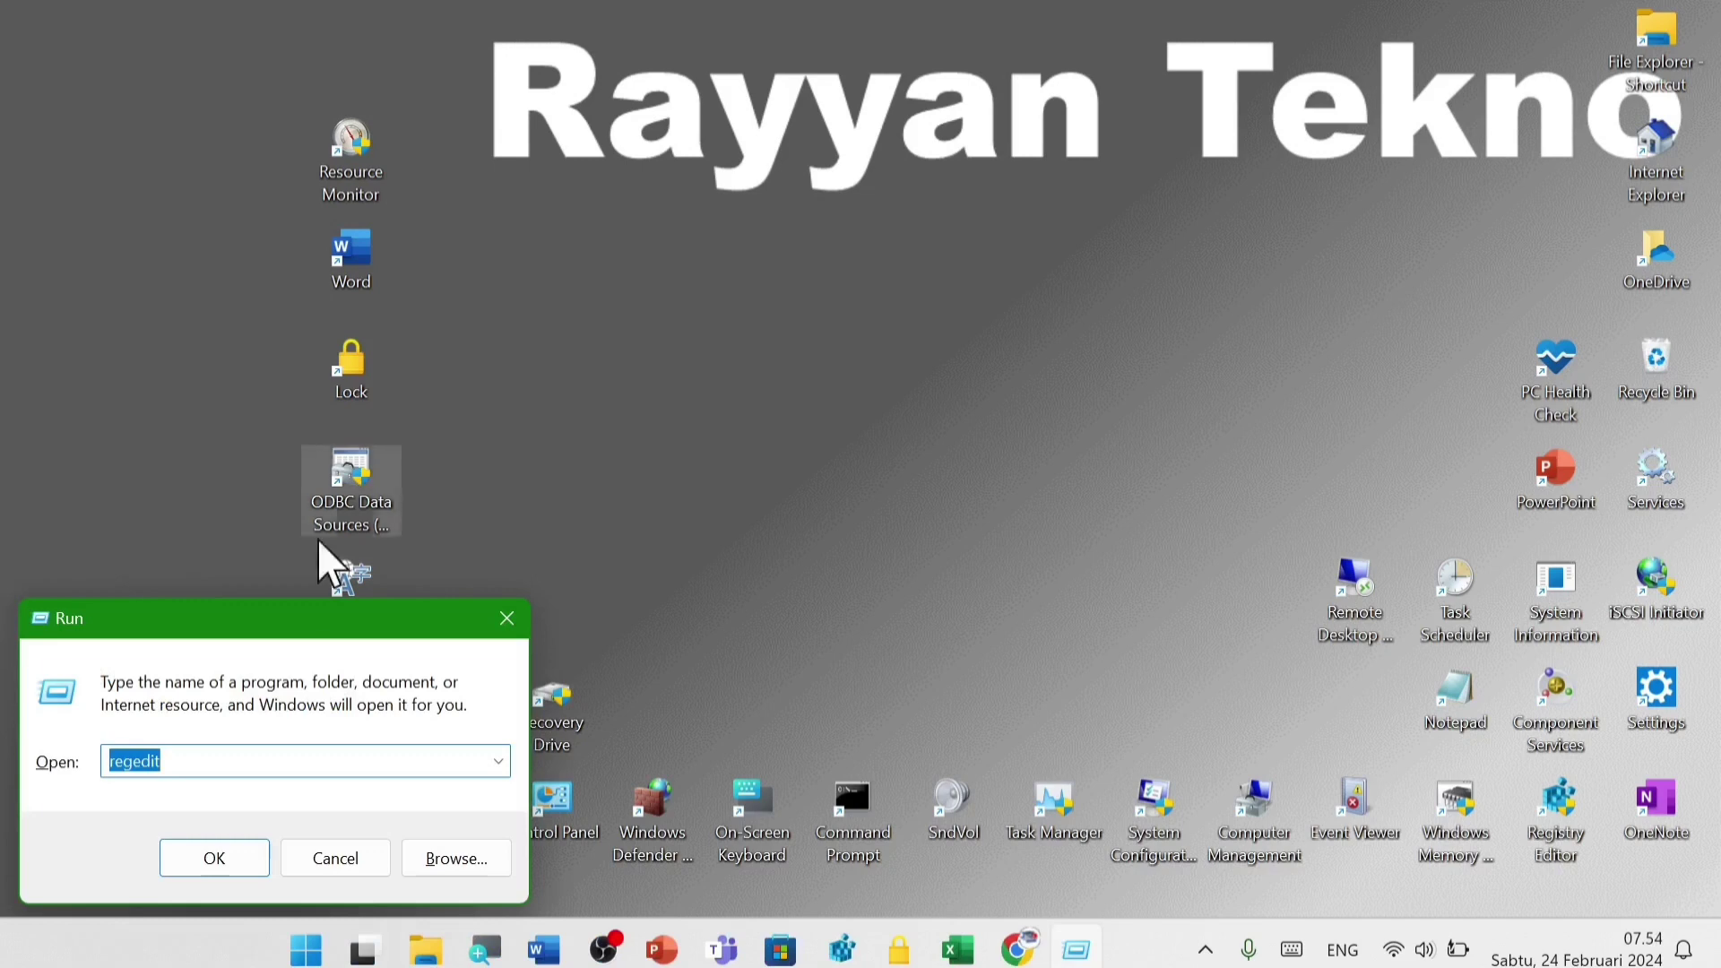
pyautogui.moveTo(305, 628); pyautogui.dragTo(813, 329)
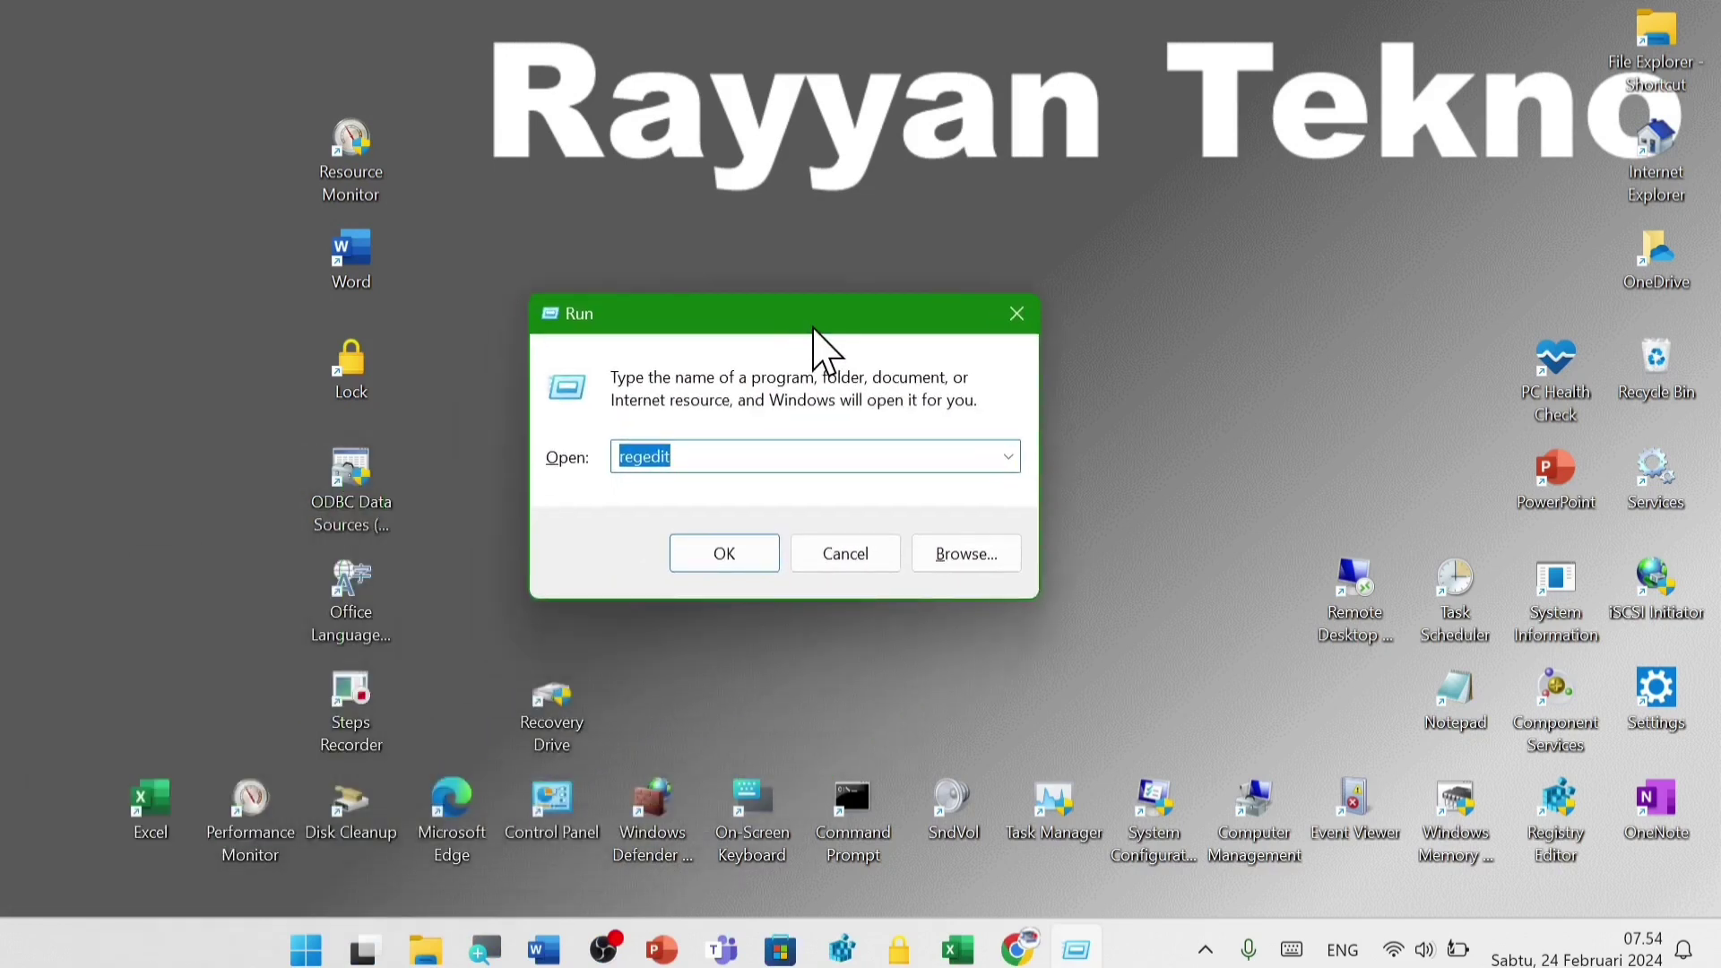
pyautogui.click(720, 461)
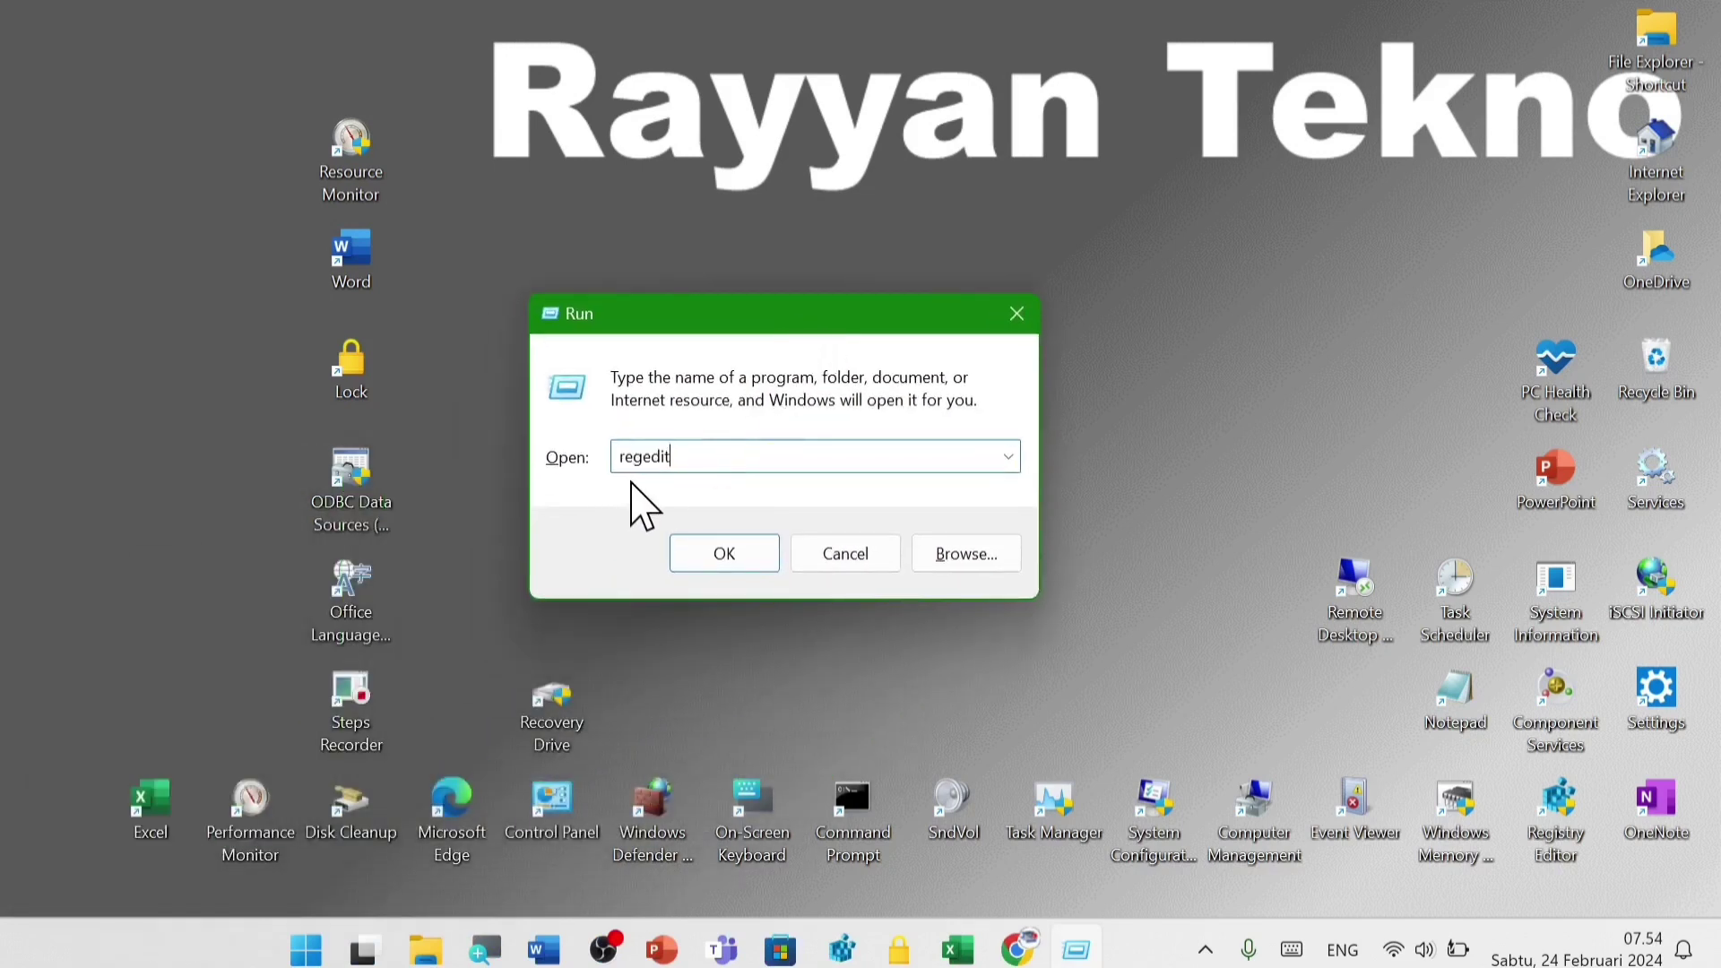
pyautogui.click(726, 556)
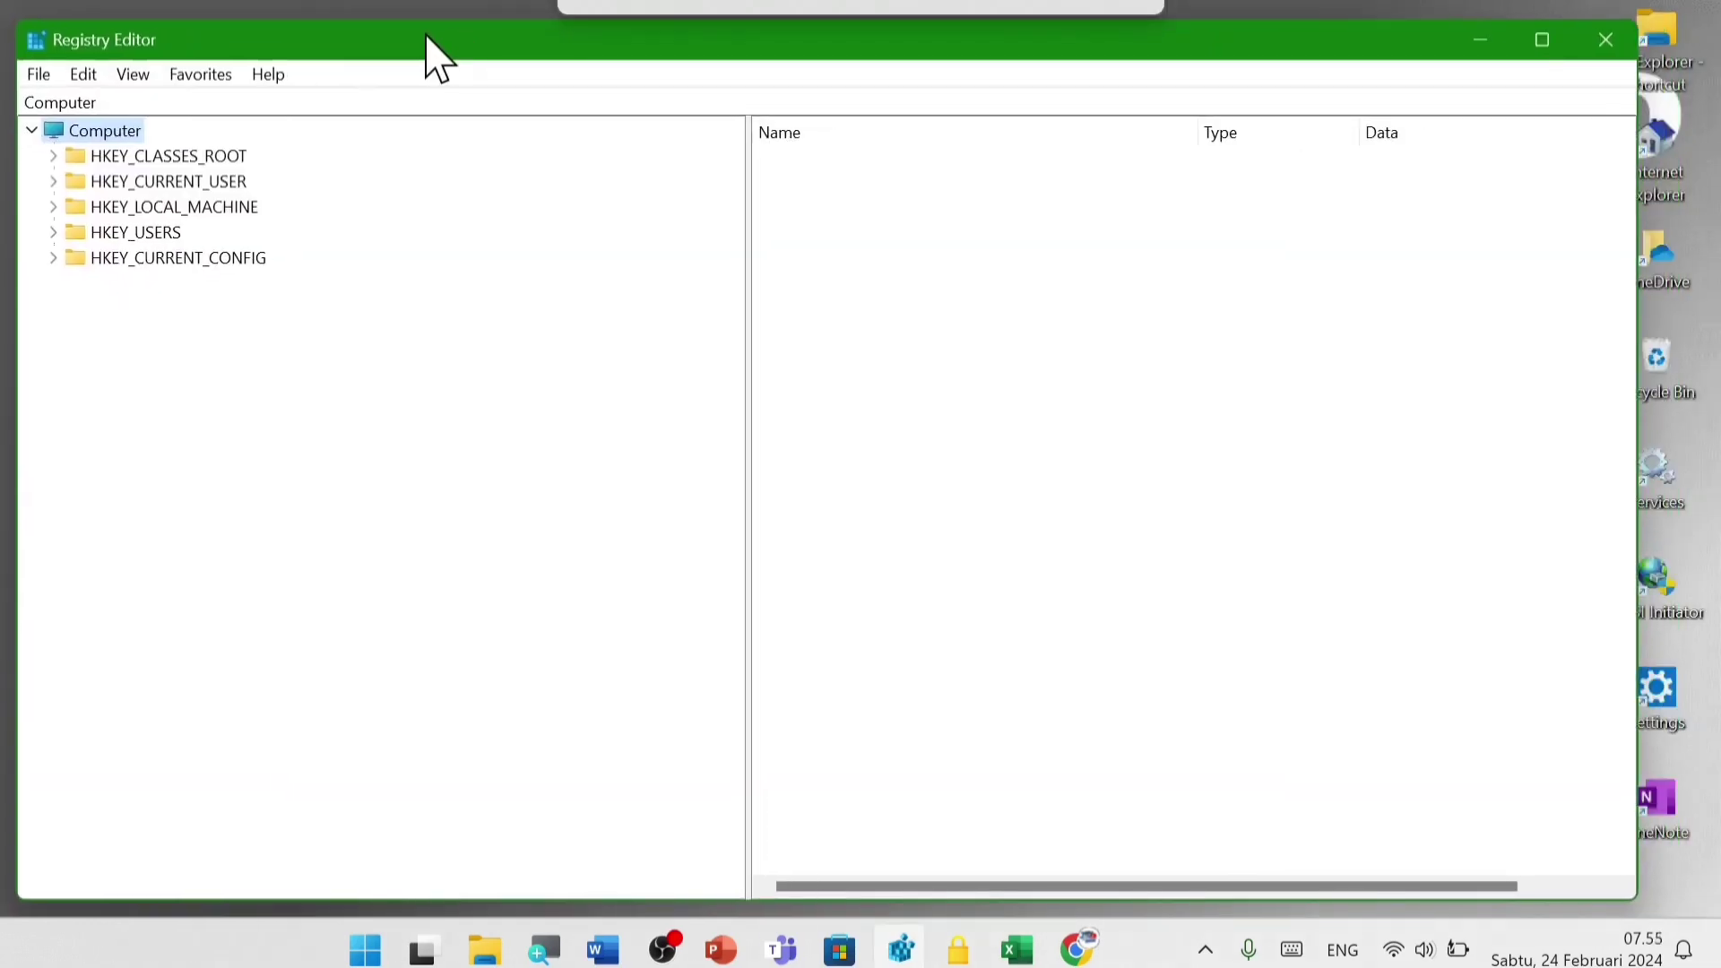
# - Open the registry key HKEY_CURRENT_USER\Software\Microsoft\Windows\CurrentVersion\Policies\Explorer
pyautogui.click(54, 182)
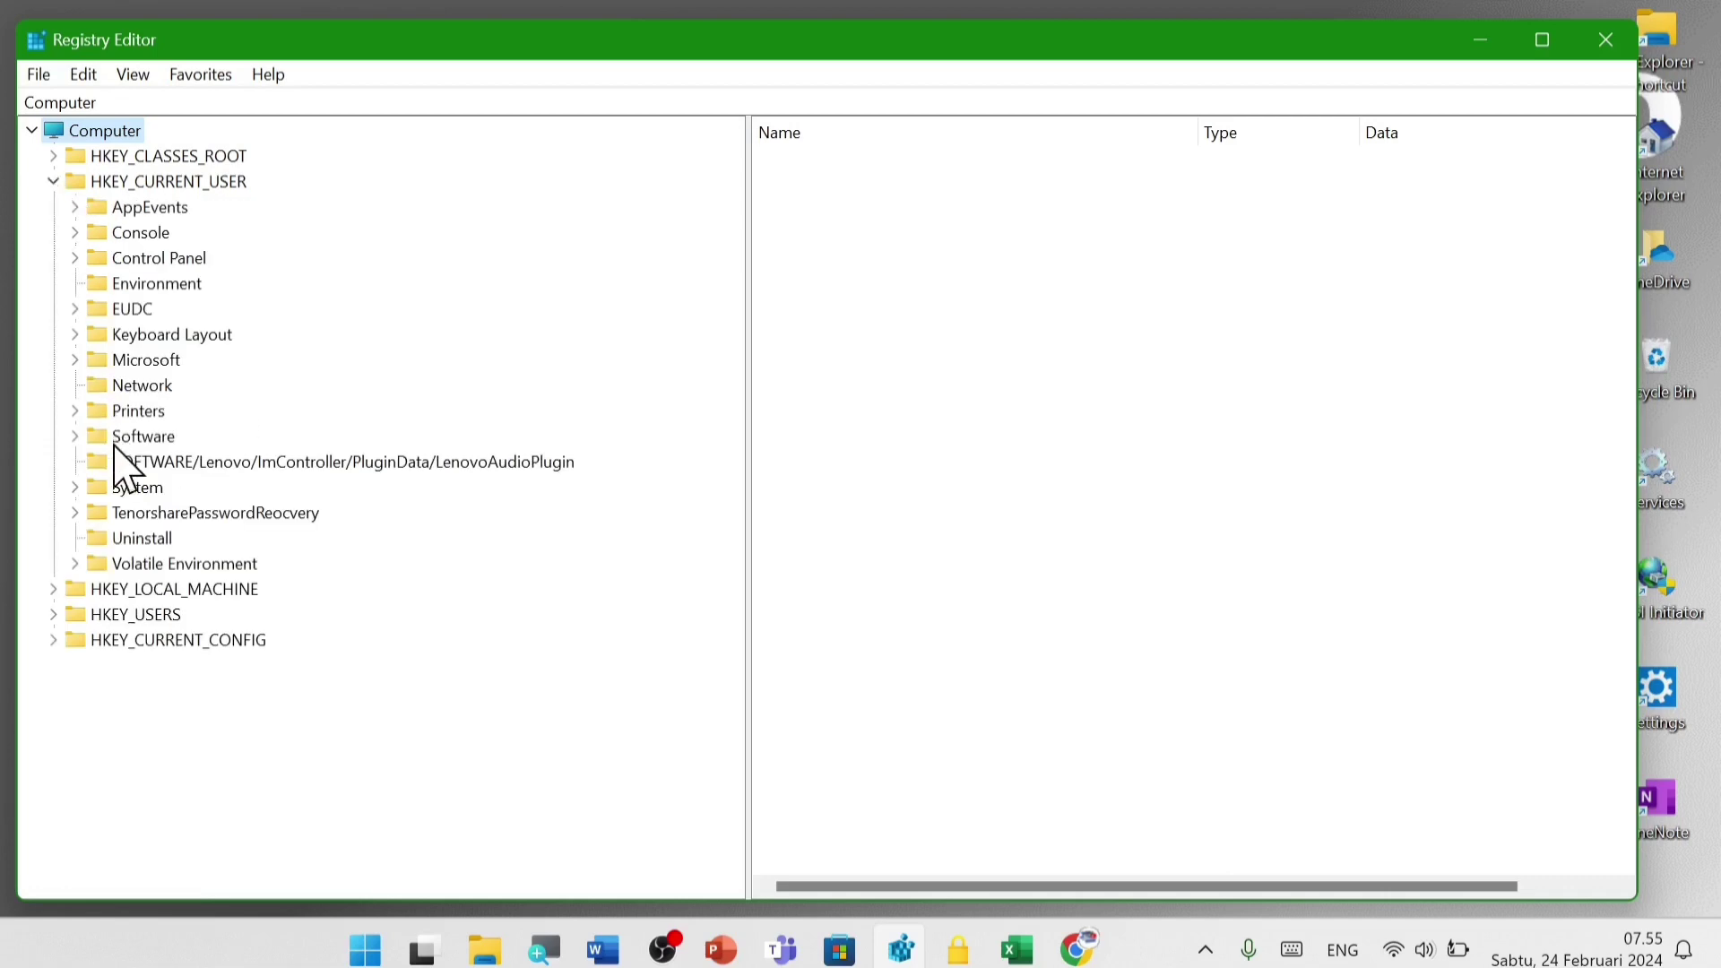
pyautogui.click(75, 437)
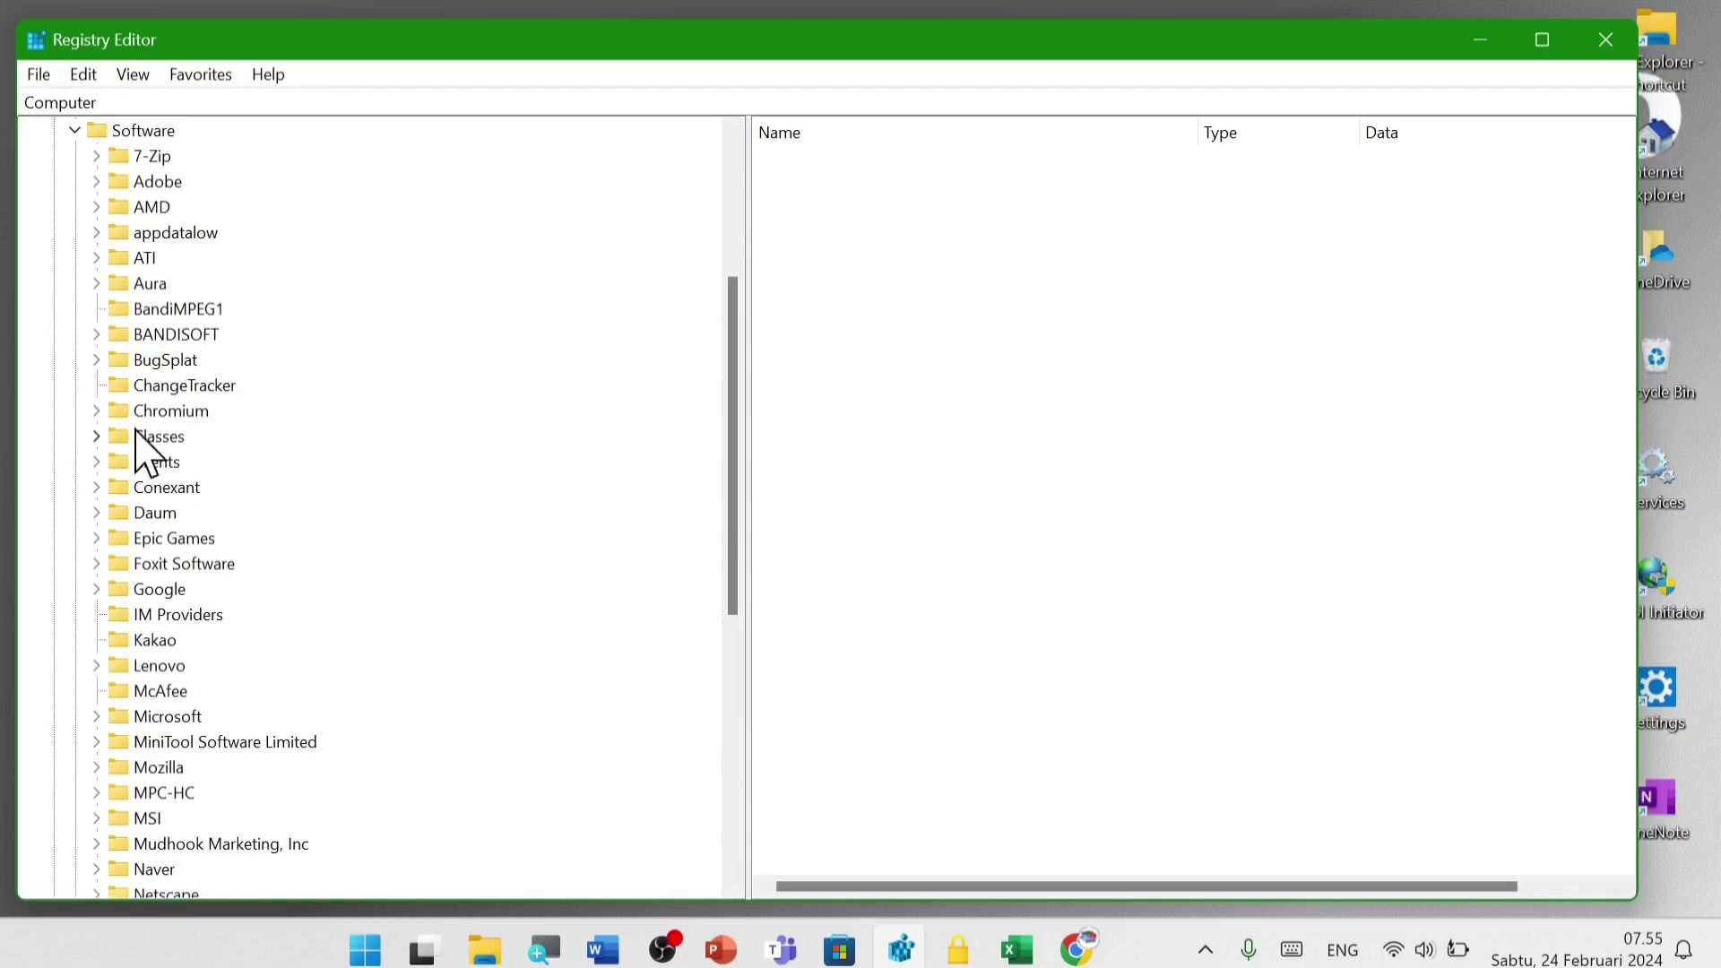
pyautogui.scroll(-5, 309, 412)
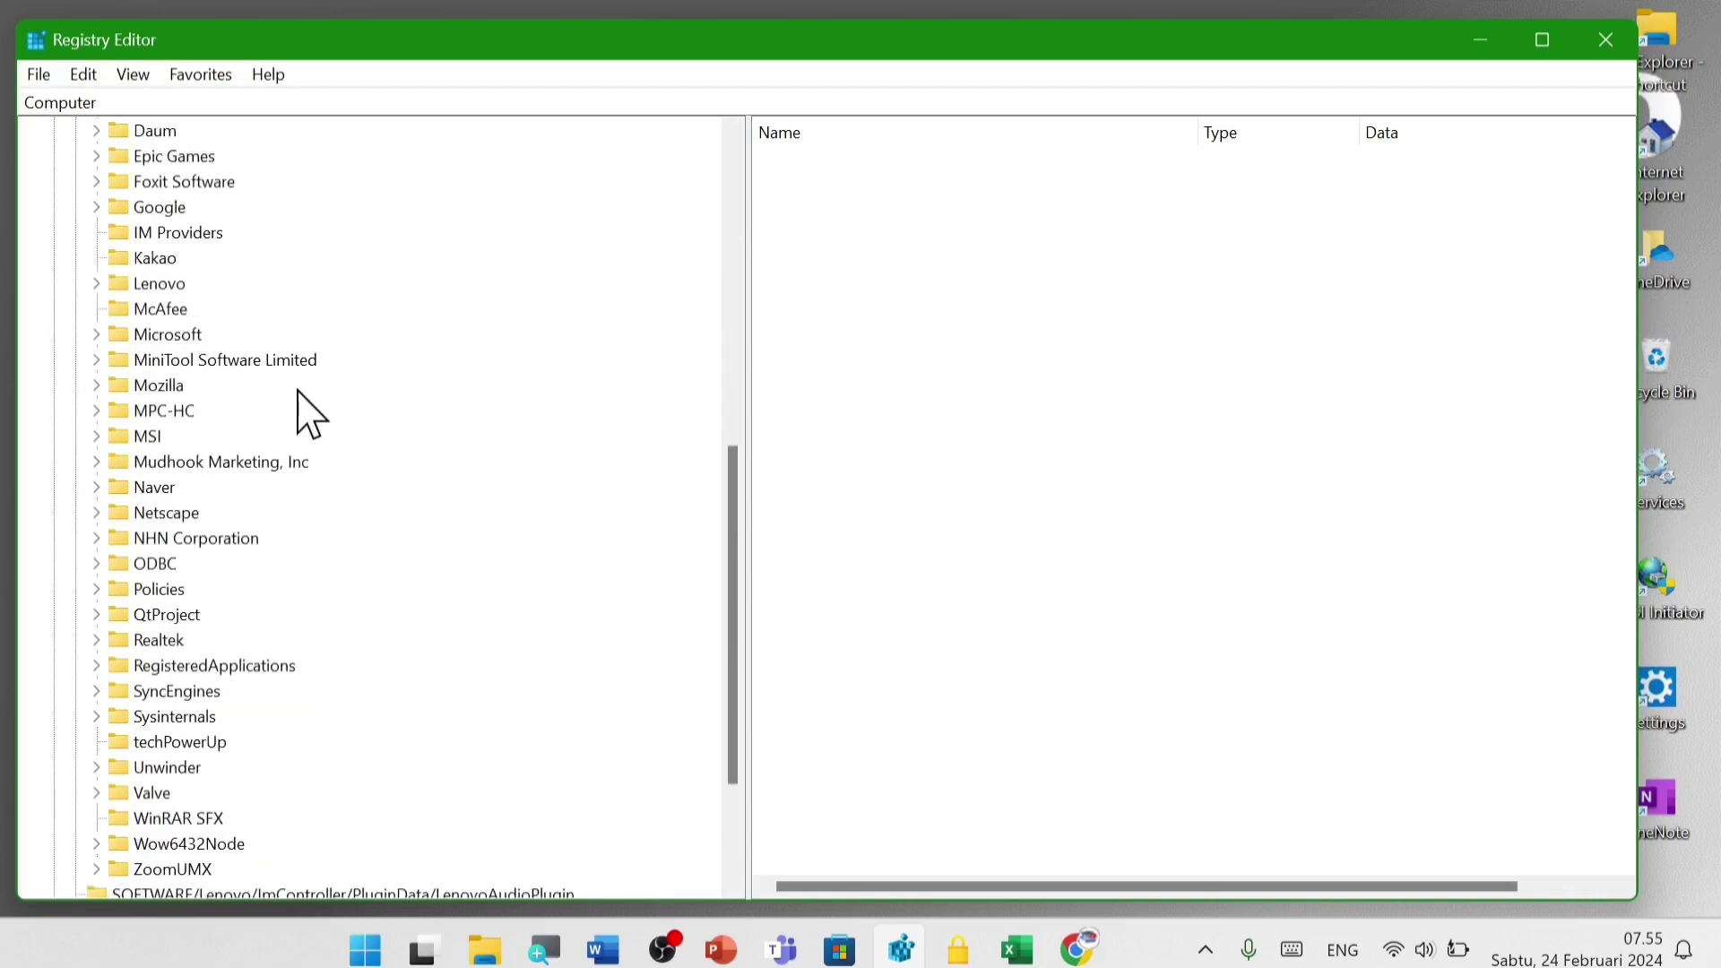
pyautogui.click(98, 336)
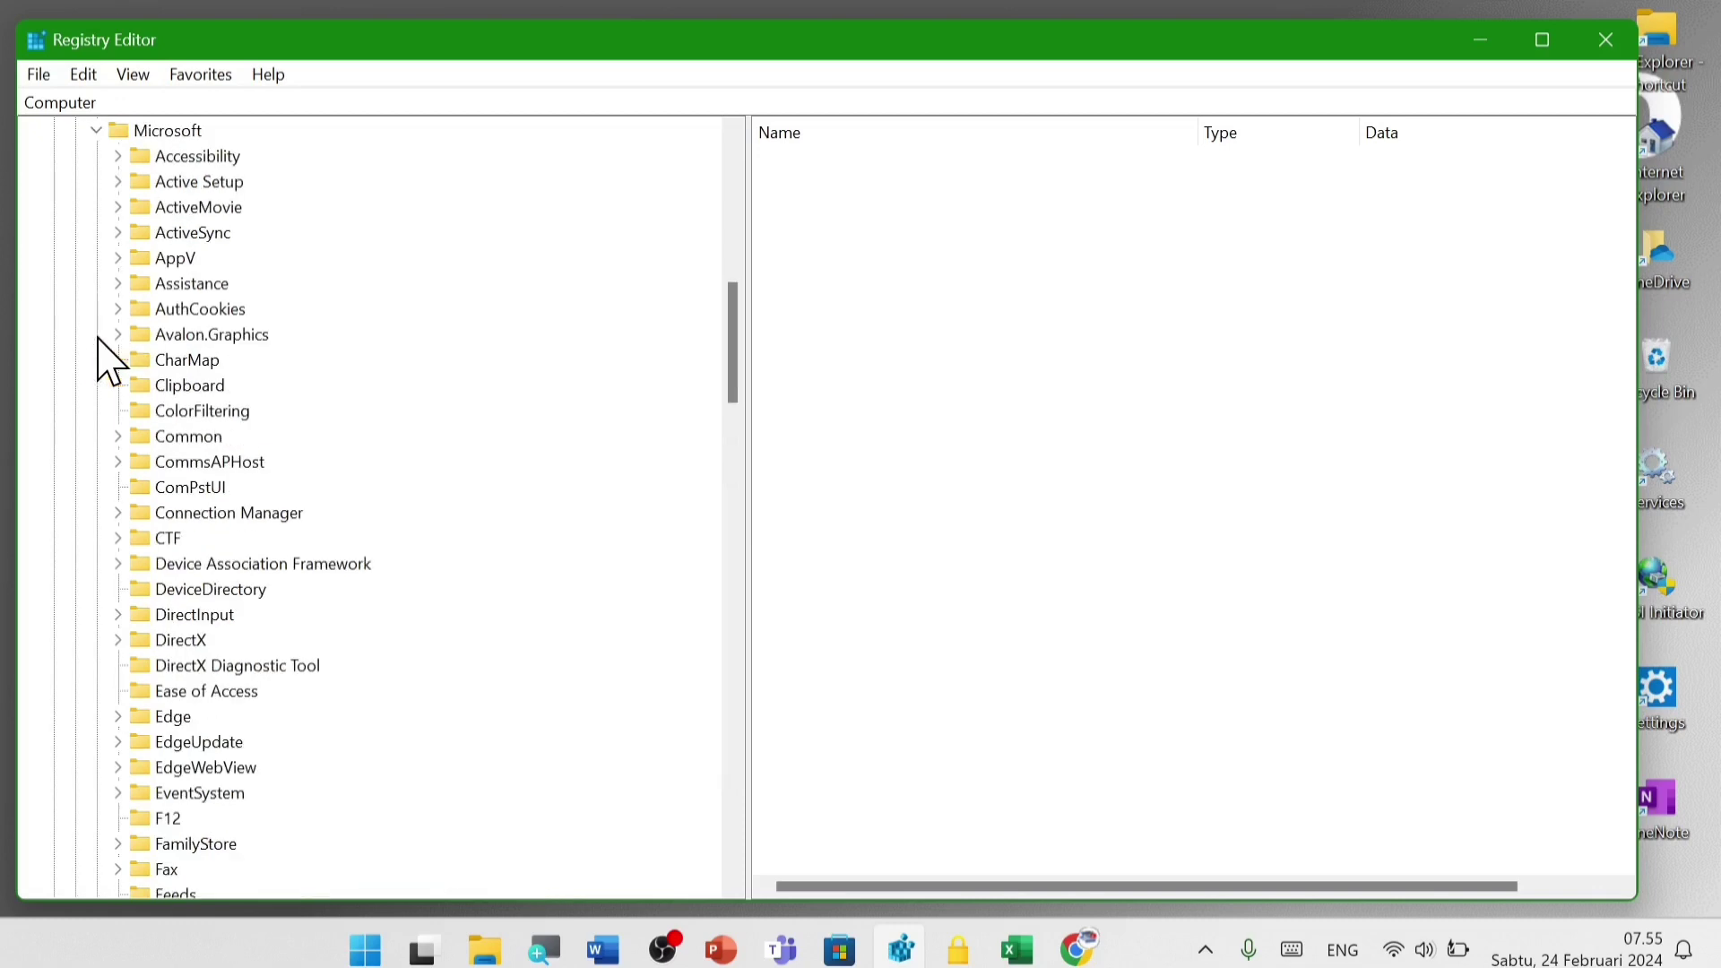
pyautogui.scroll(-20, 160, 376)
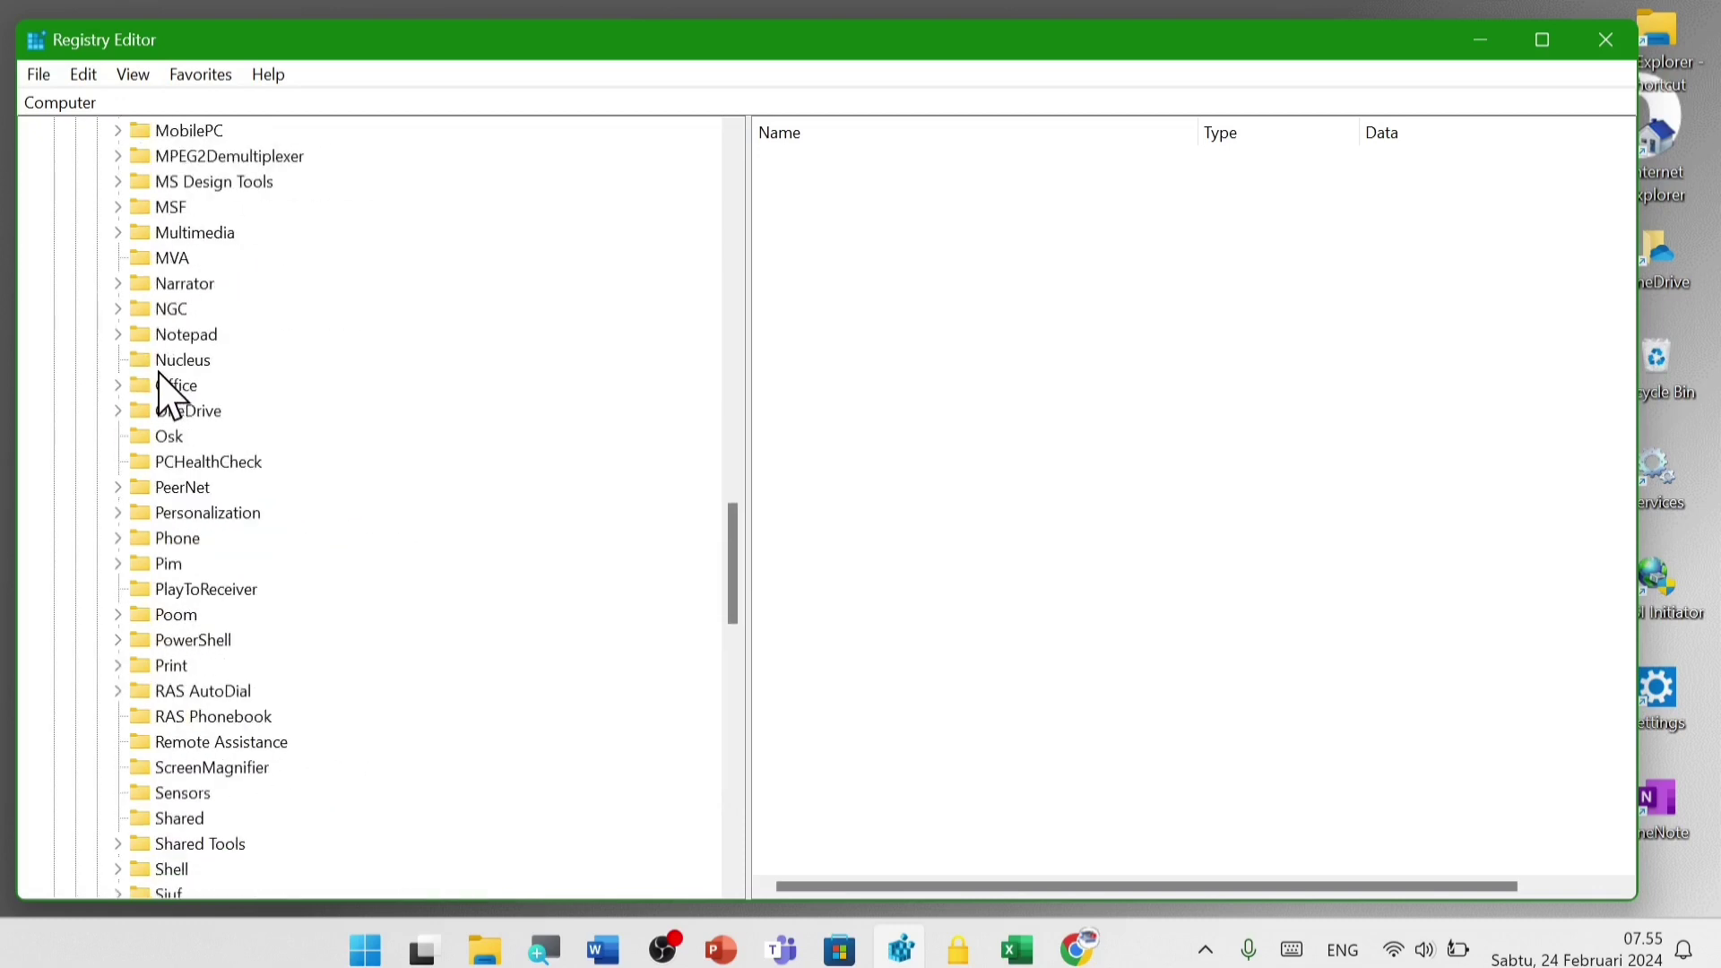
pyautogui.scroll(-7, 161, 381)
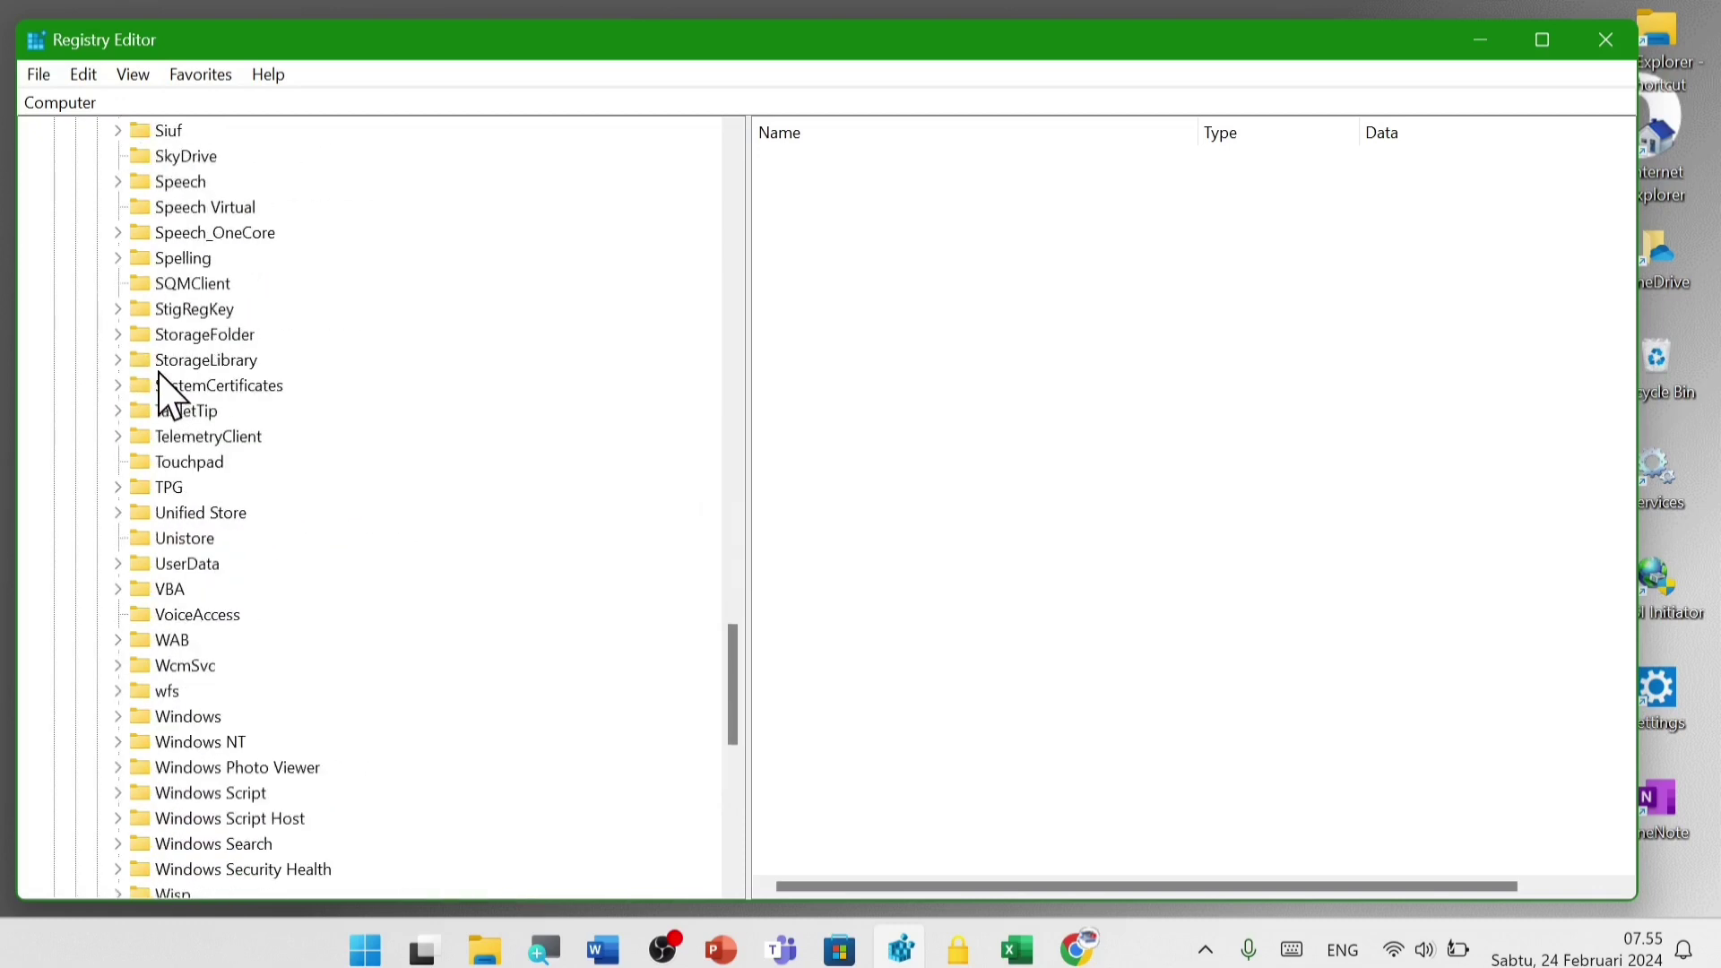
pyautogui.click(117, 718)
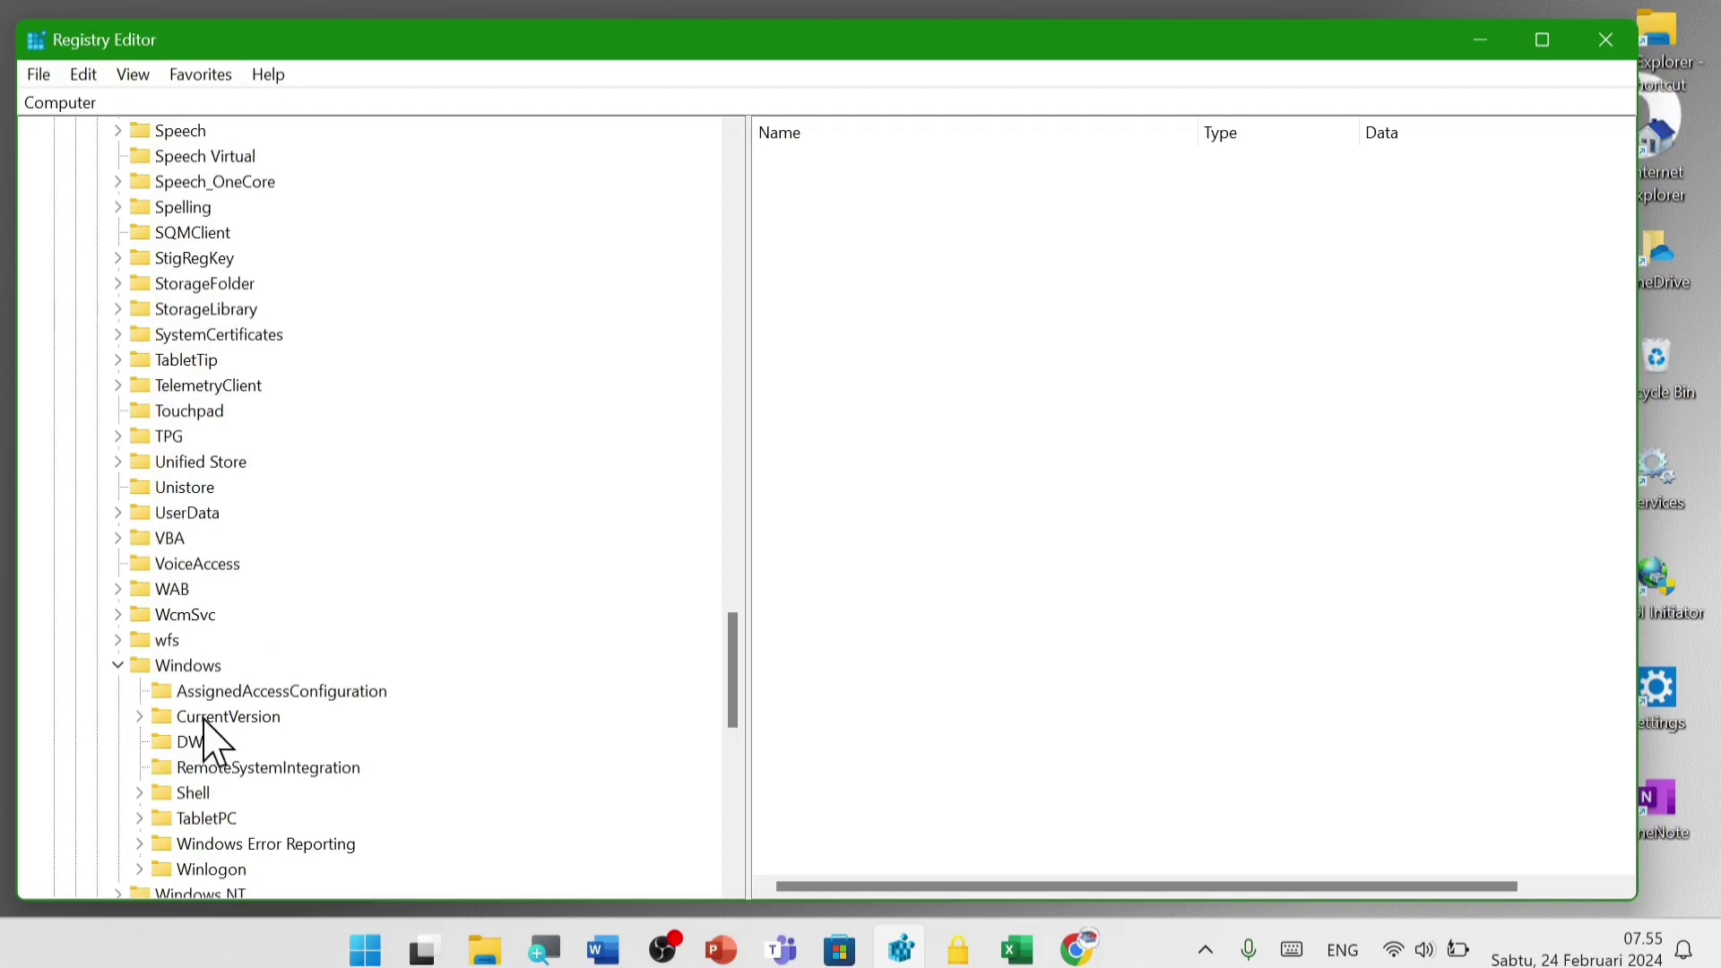
pyautogui.click(138, 718)
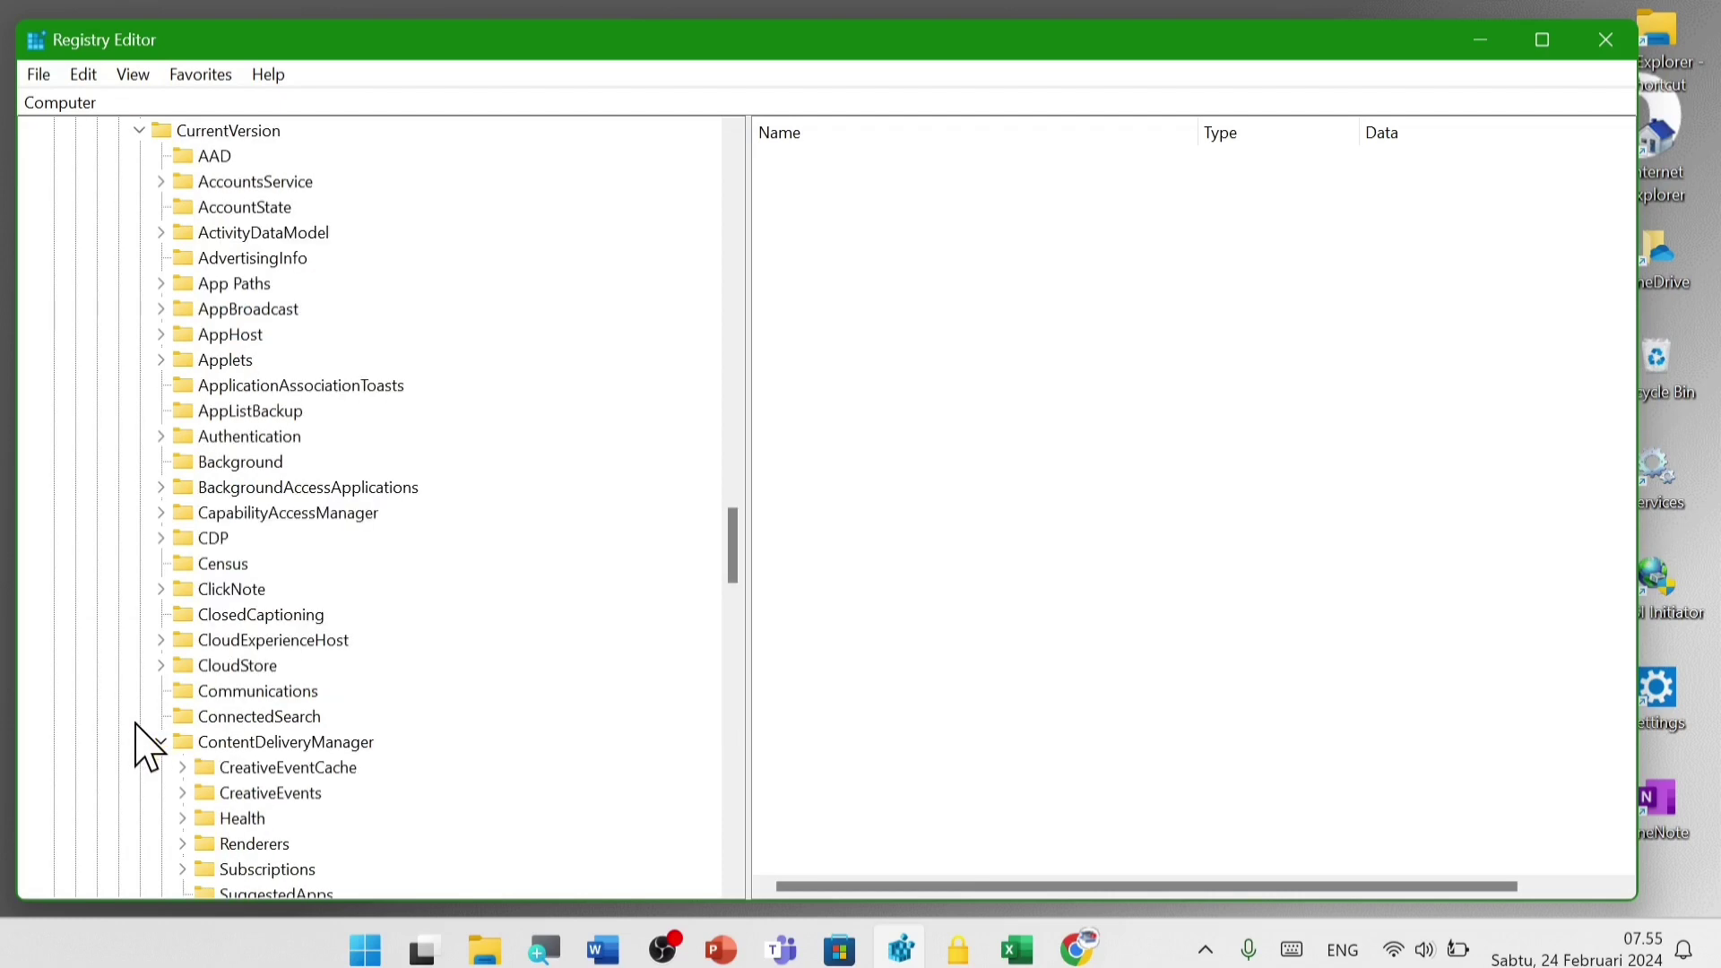
pyautogui.scroll(-5, 211, 744)
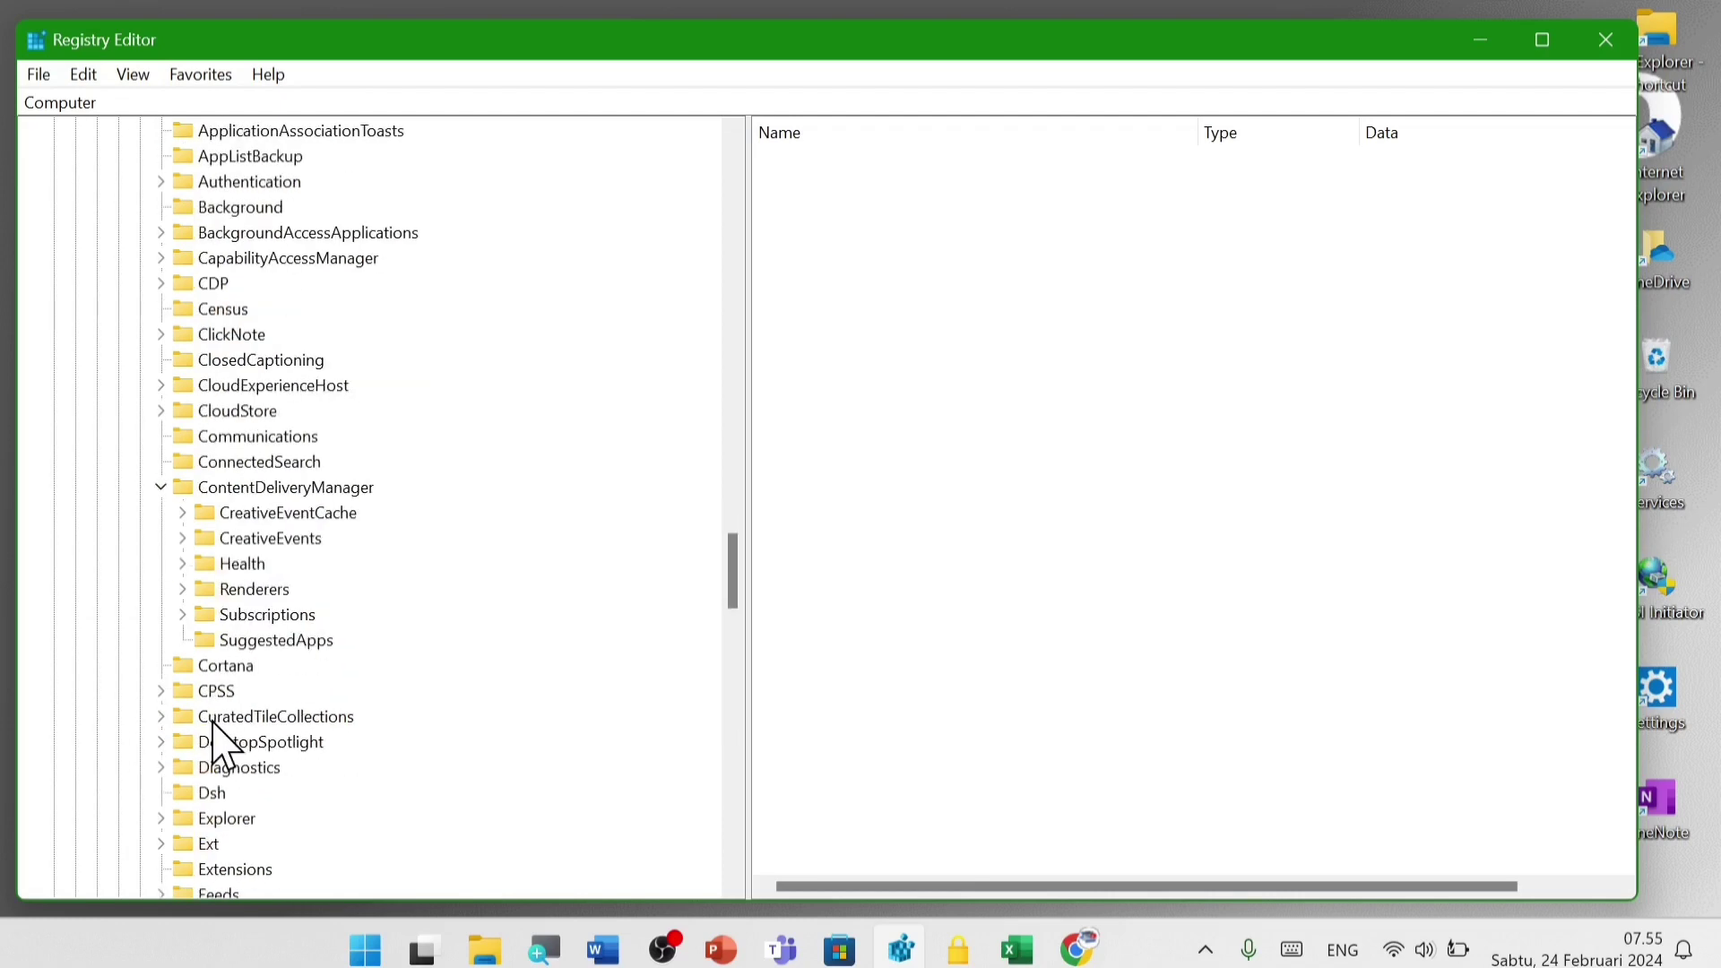
pyautogui.scroll(-7, 226, 690)
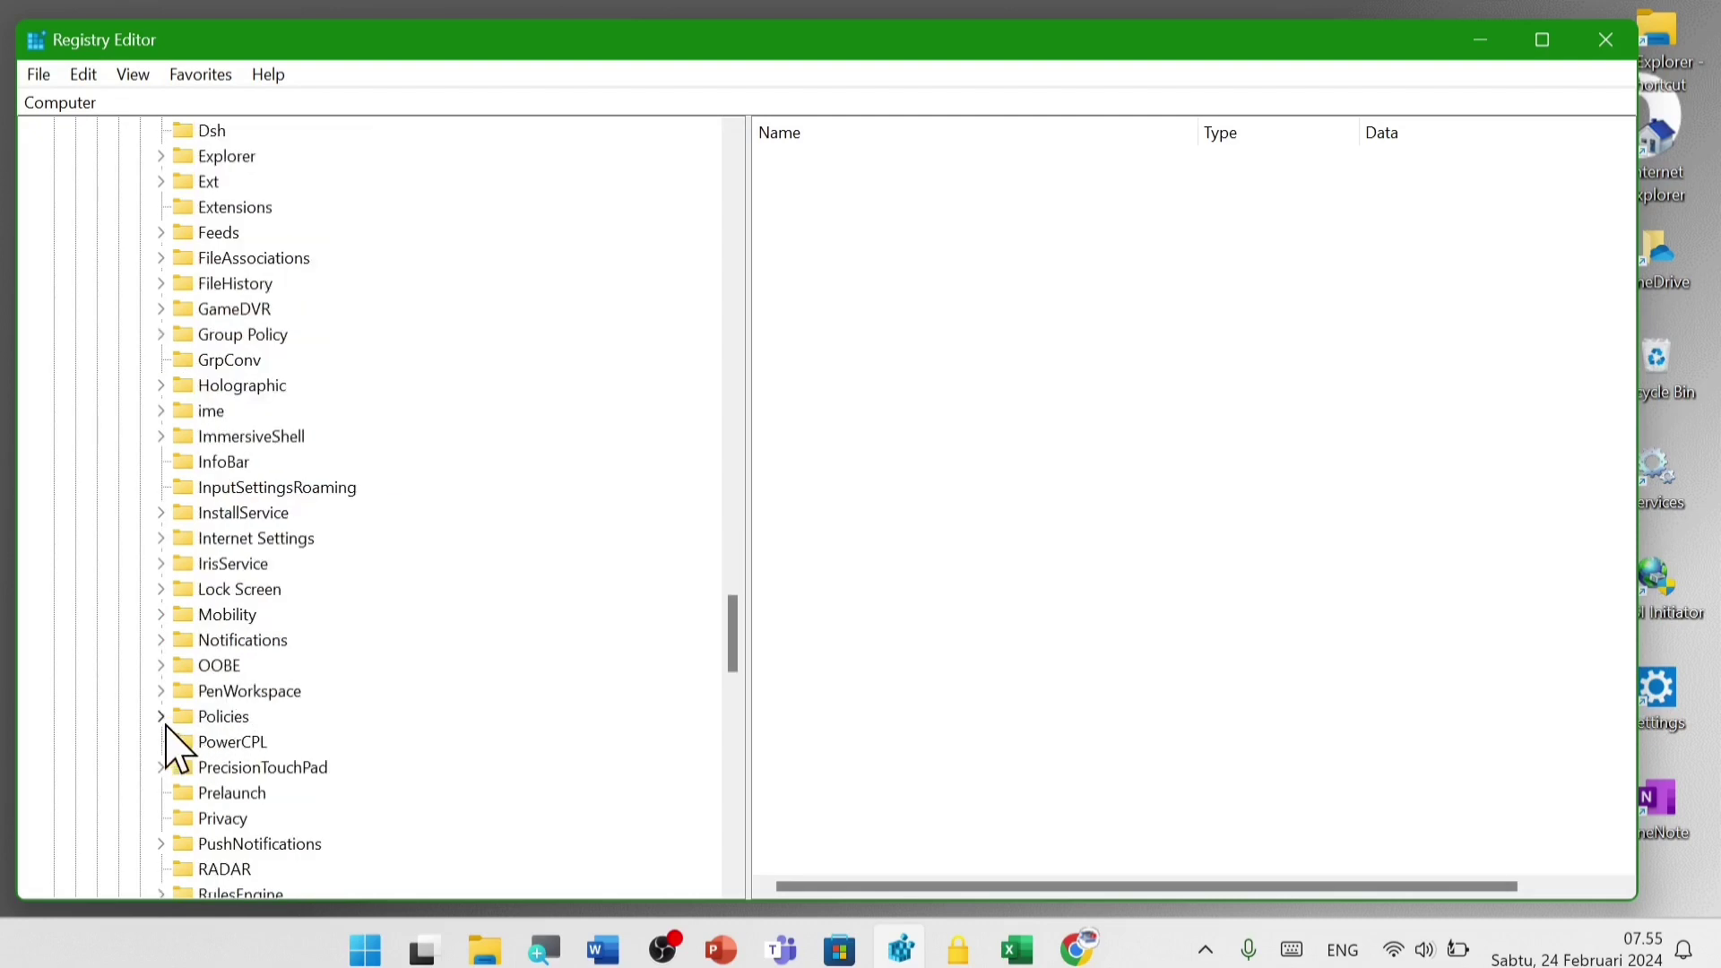
pyautogui.click(161, 718)
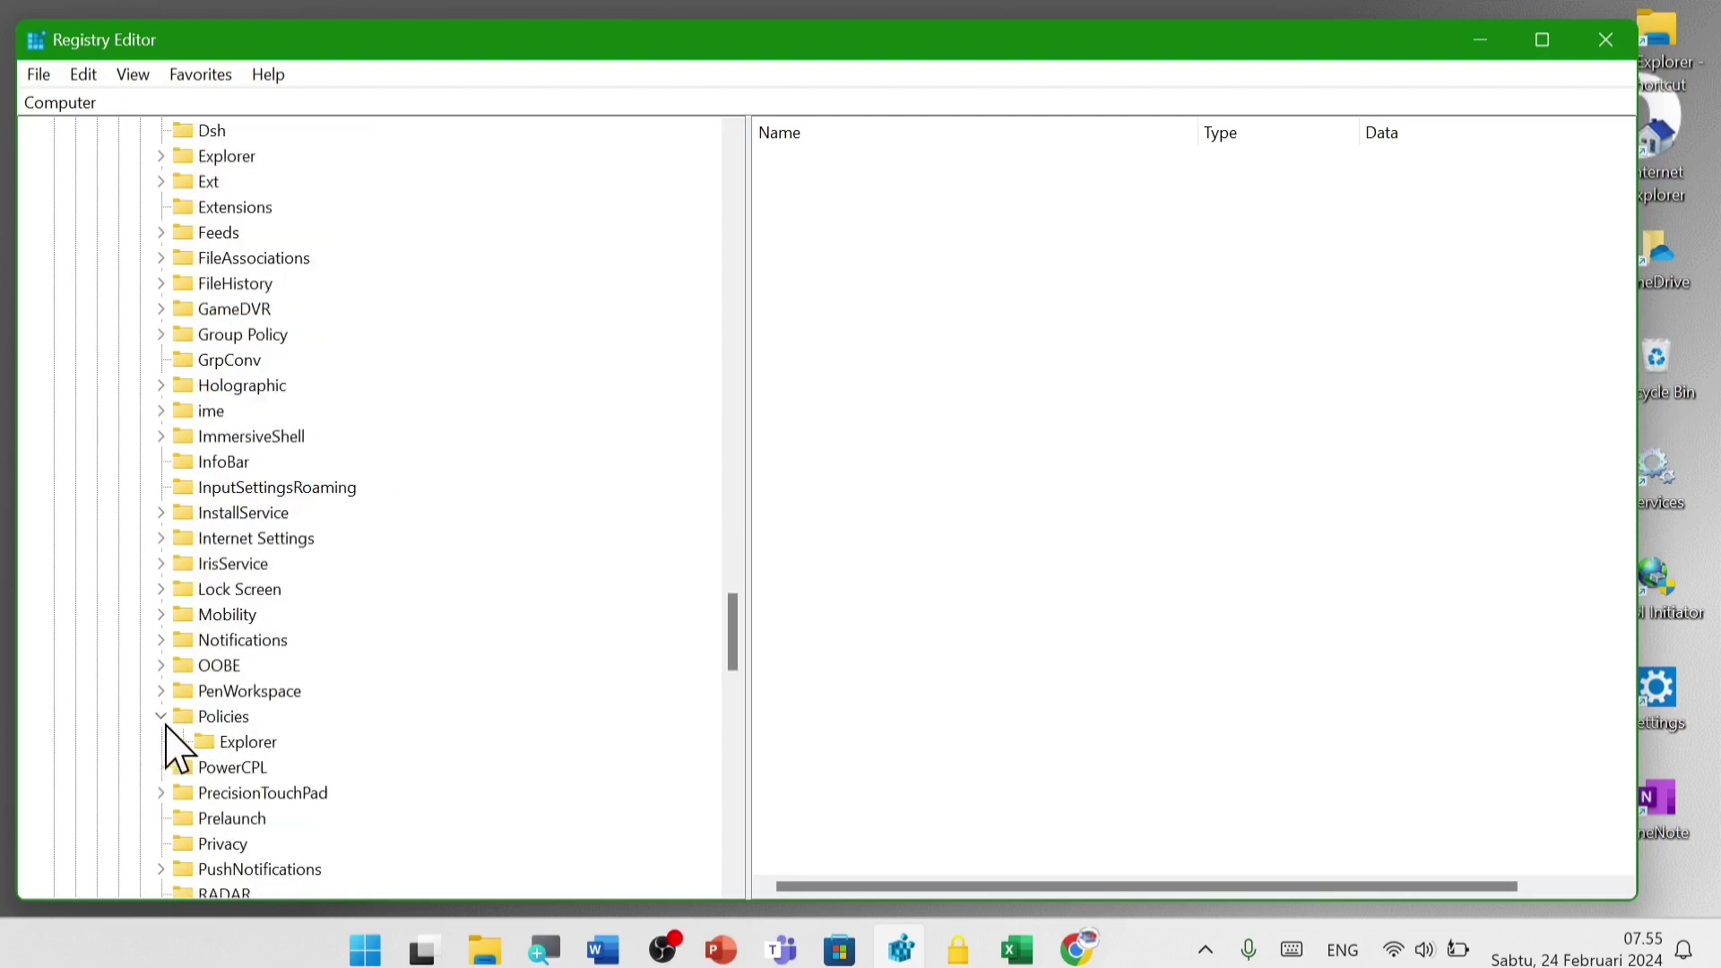
pyautogui.click(242, 743)
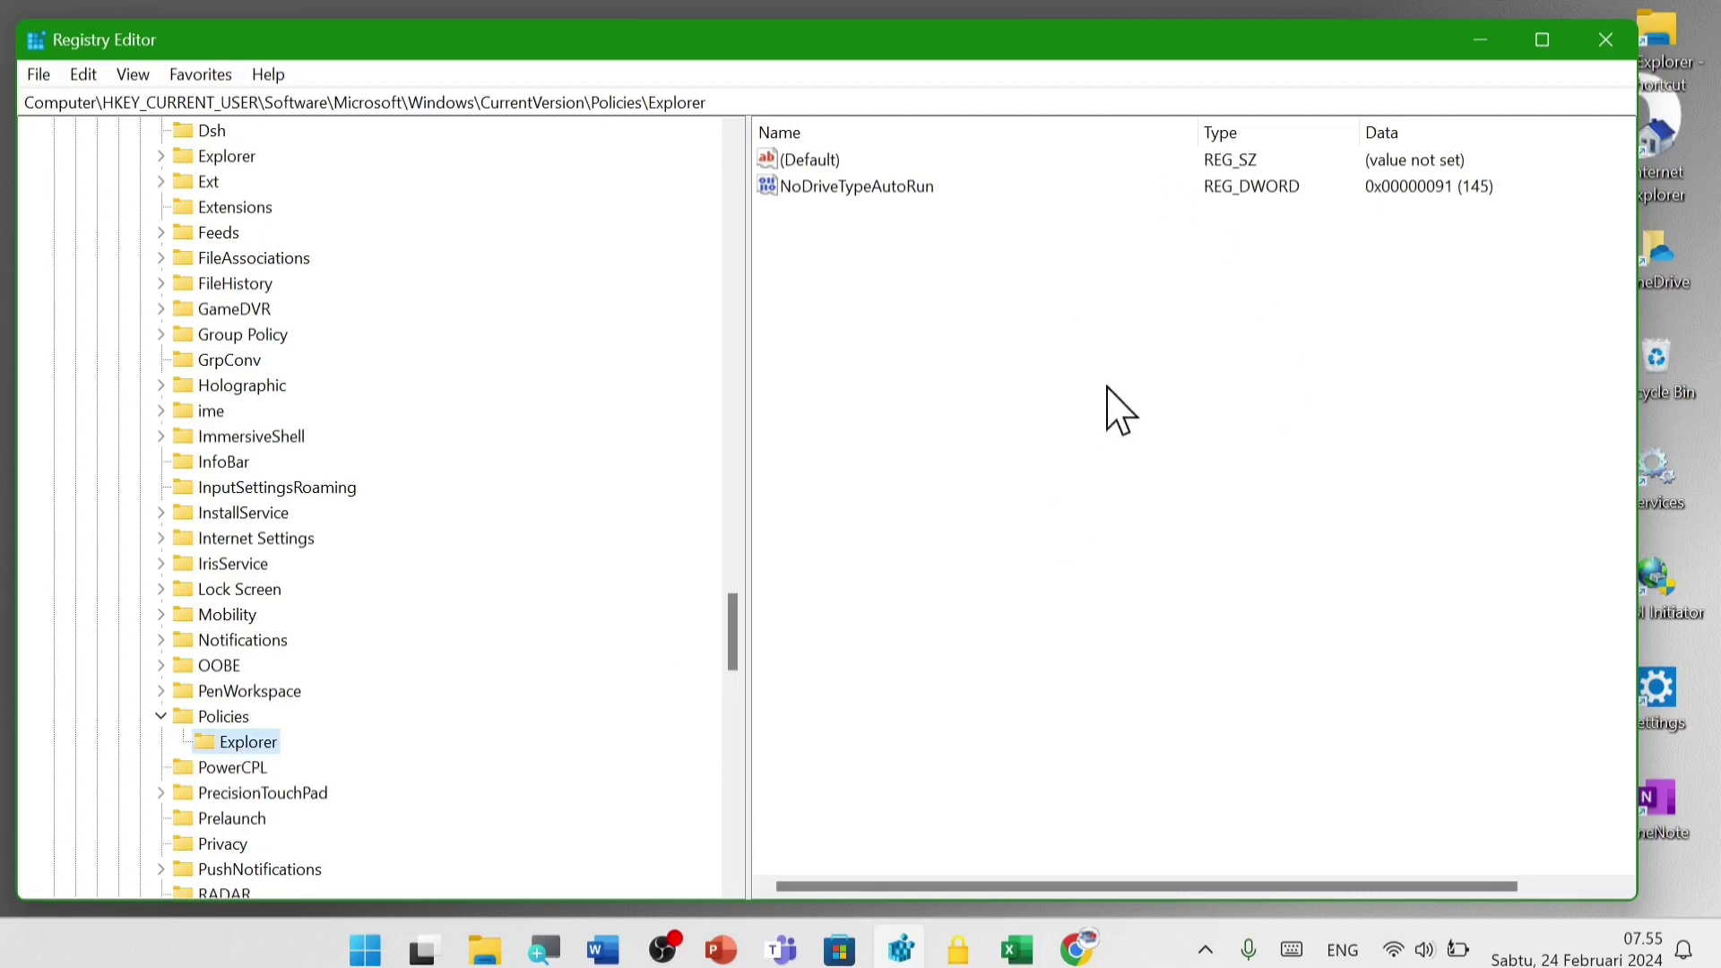
# - Create a new DWORD (32-bit) value named NoRun in the Policies\Explorer key
pyautogui.rightClick(858, 278)
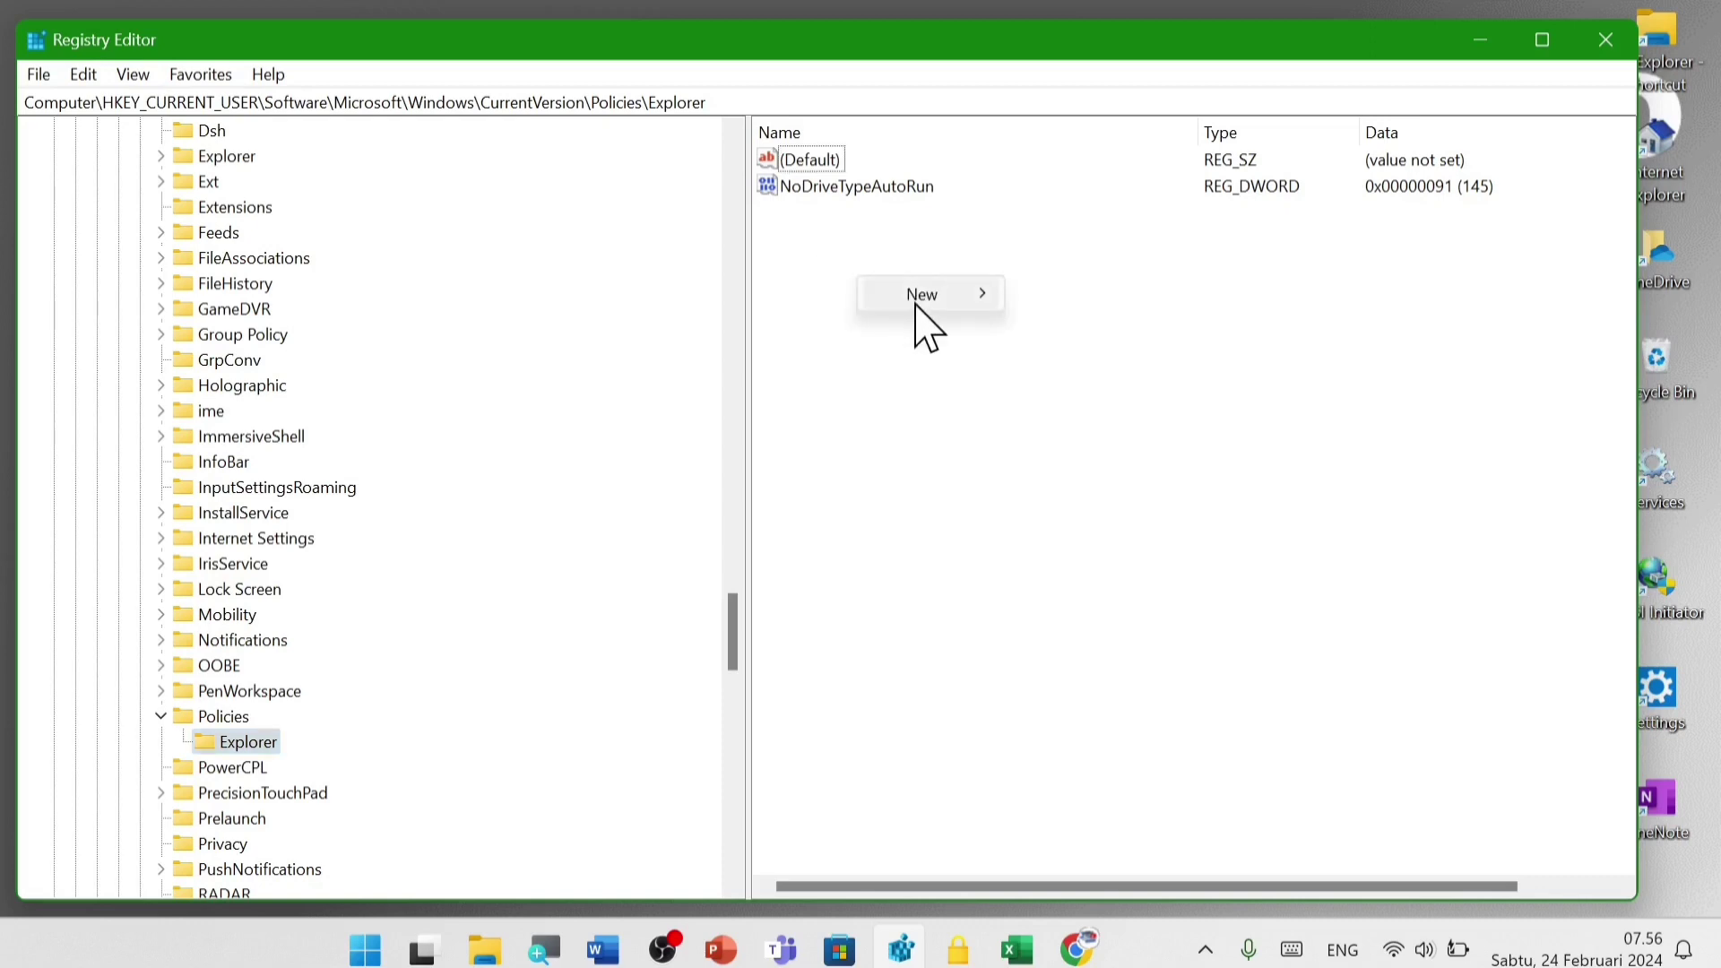
pyautogui.moveTo(916, 308)
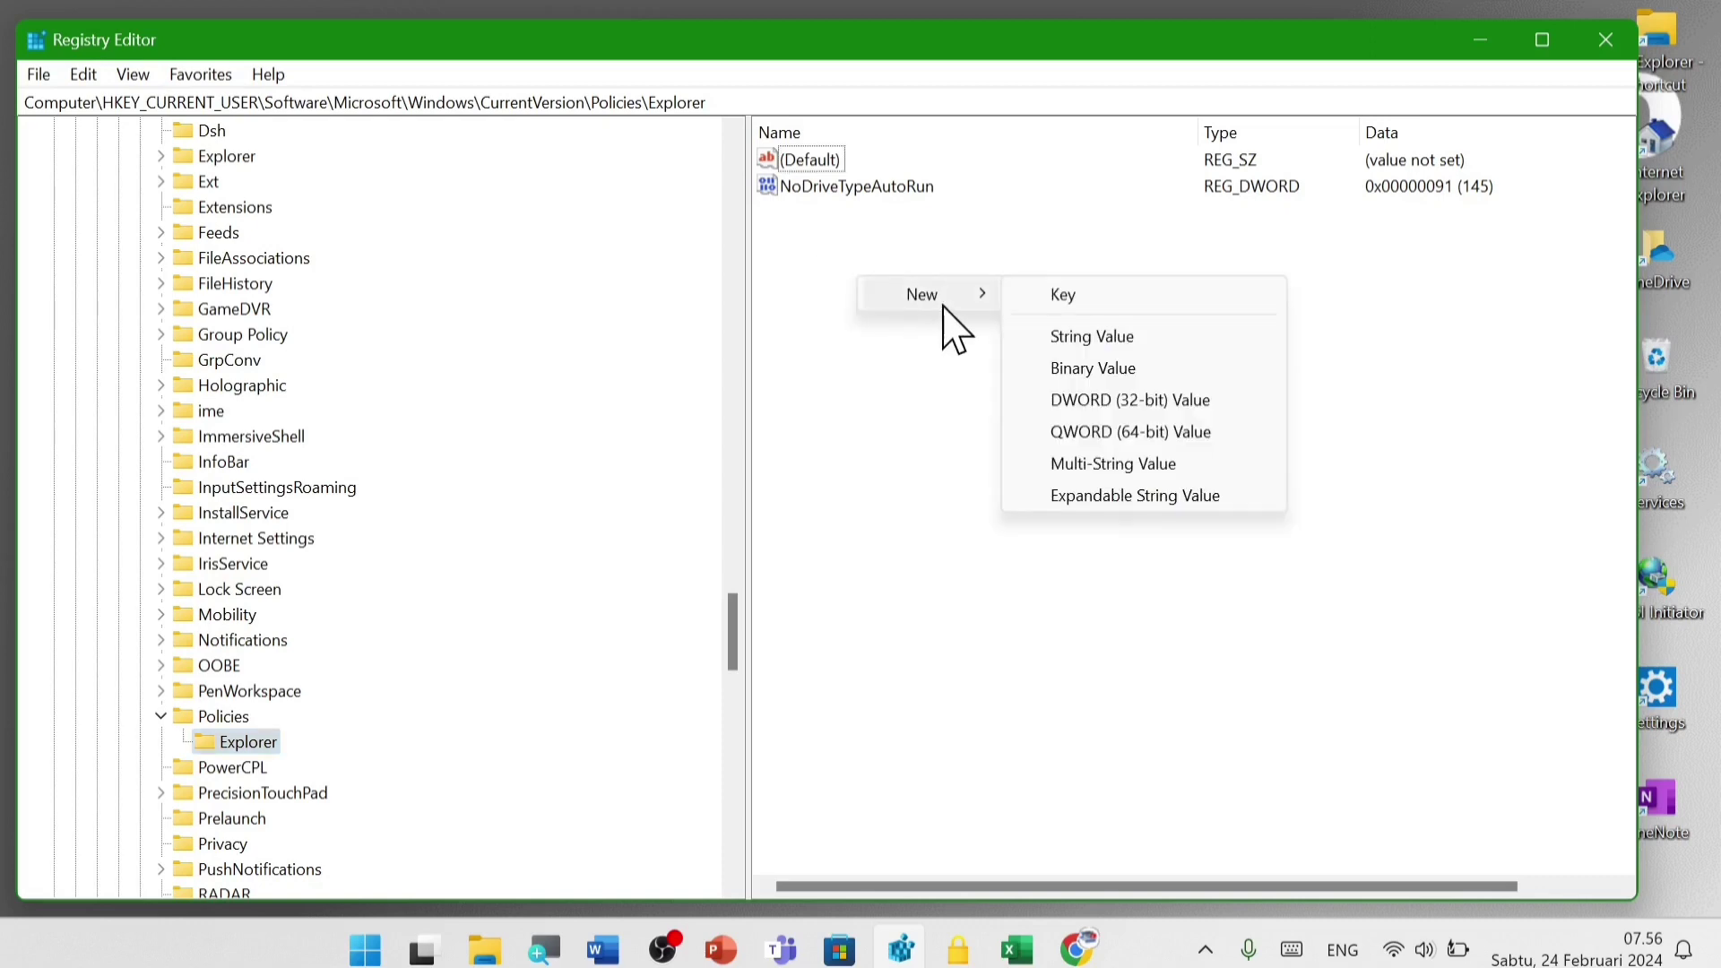
pyautogui.click(1181, 405)
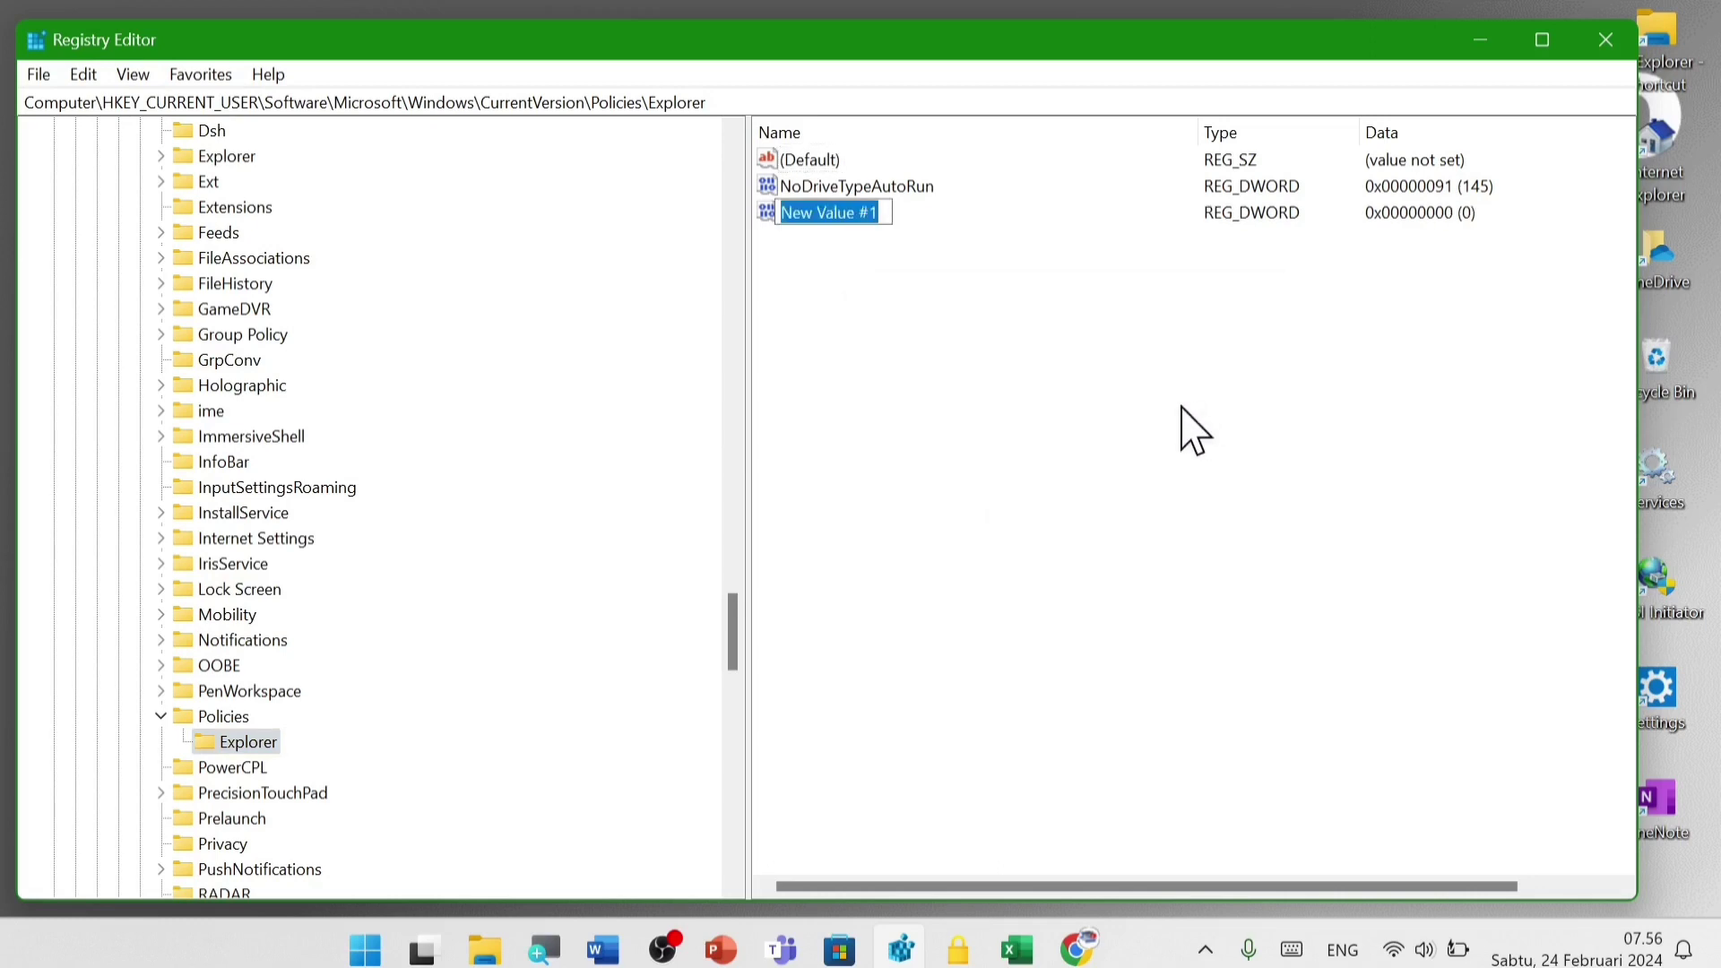
pyautogui.write('N')
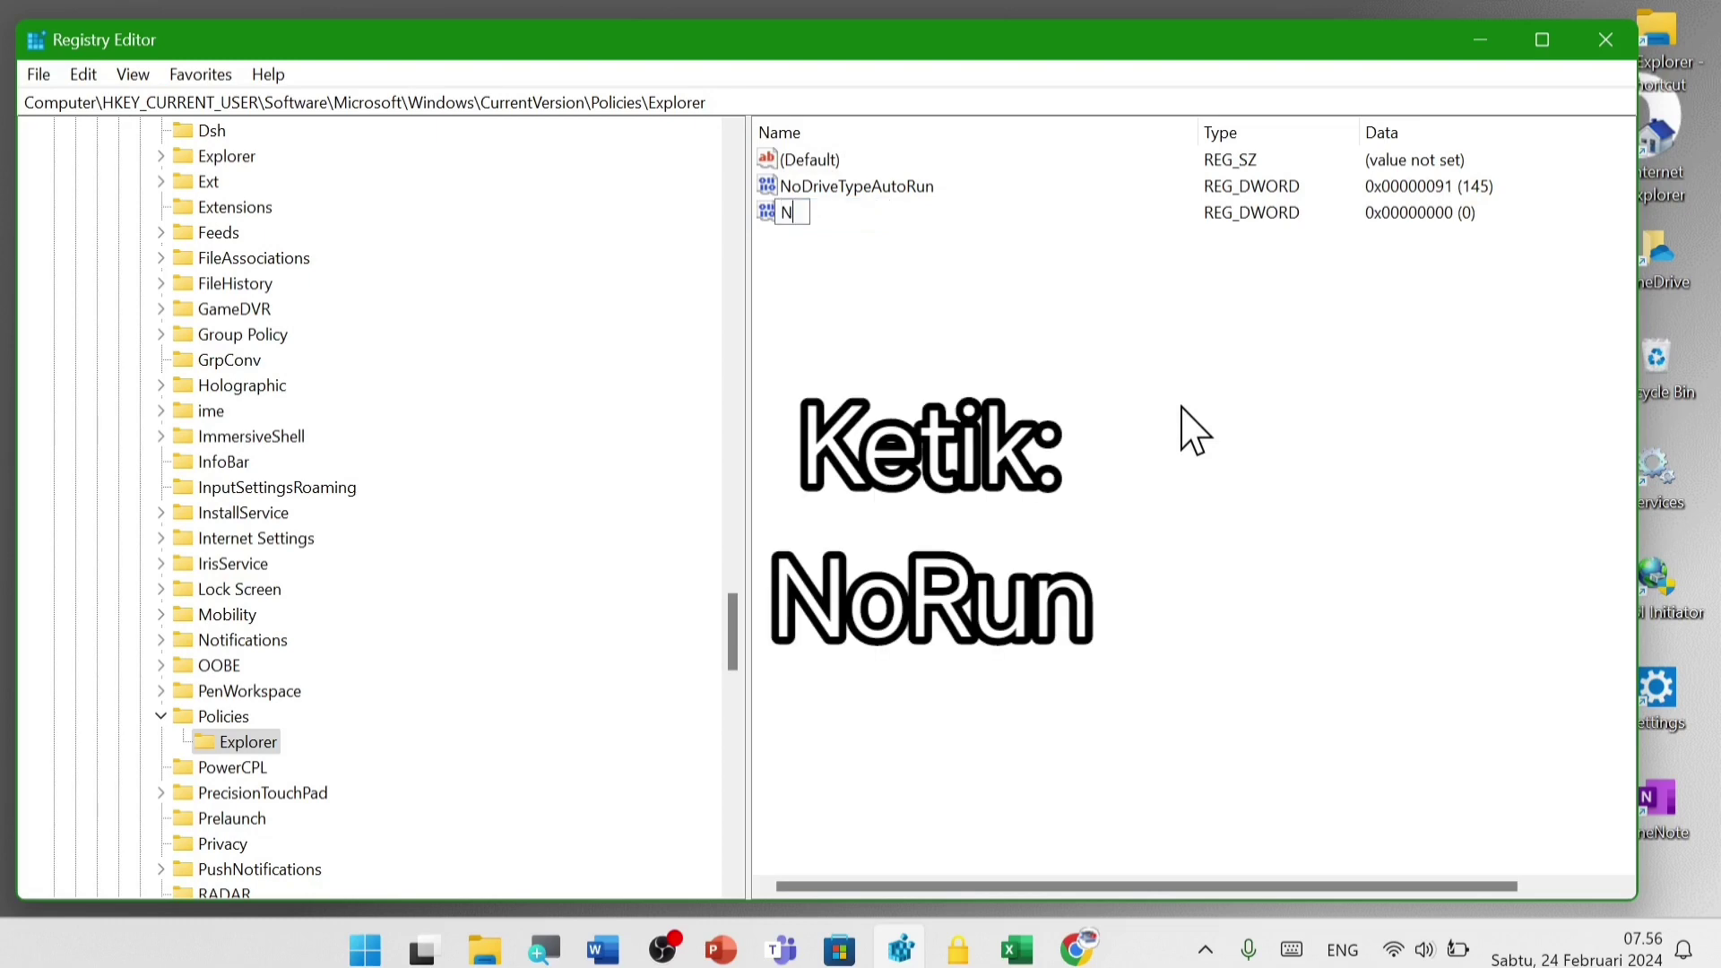
pyautogui.write('oRun')
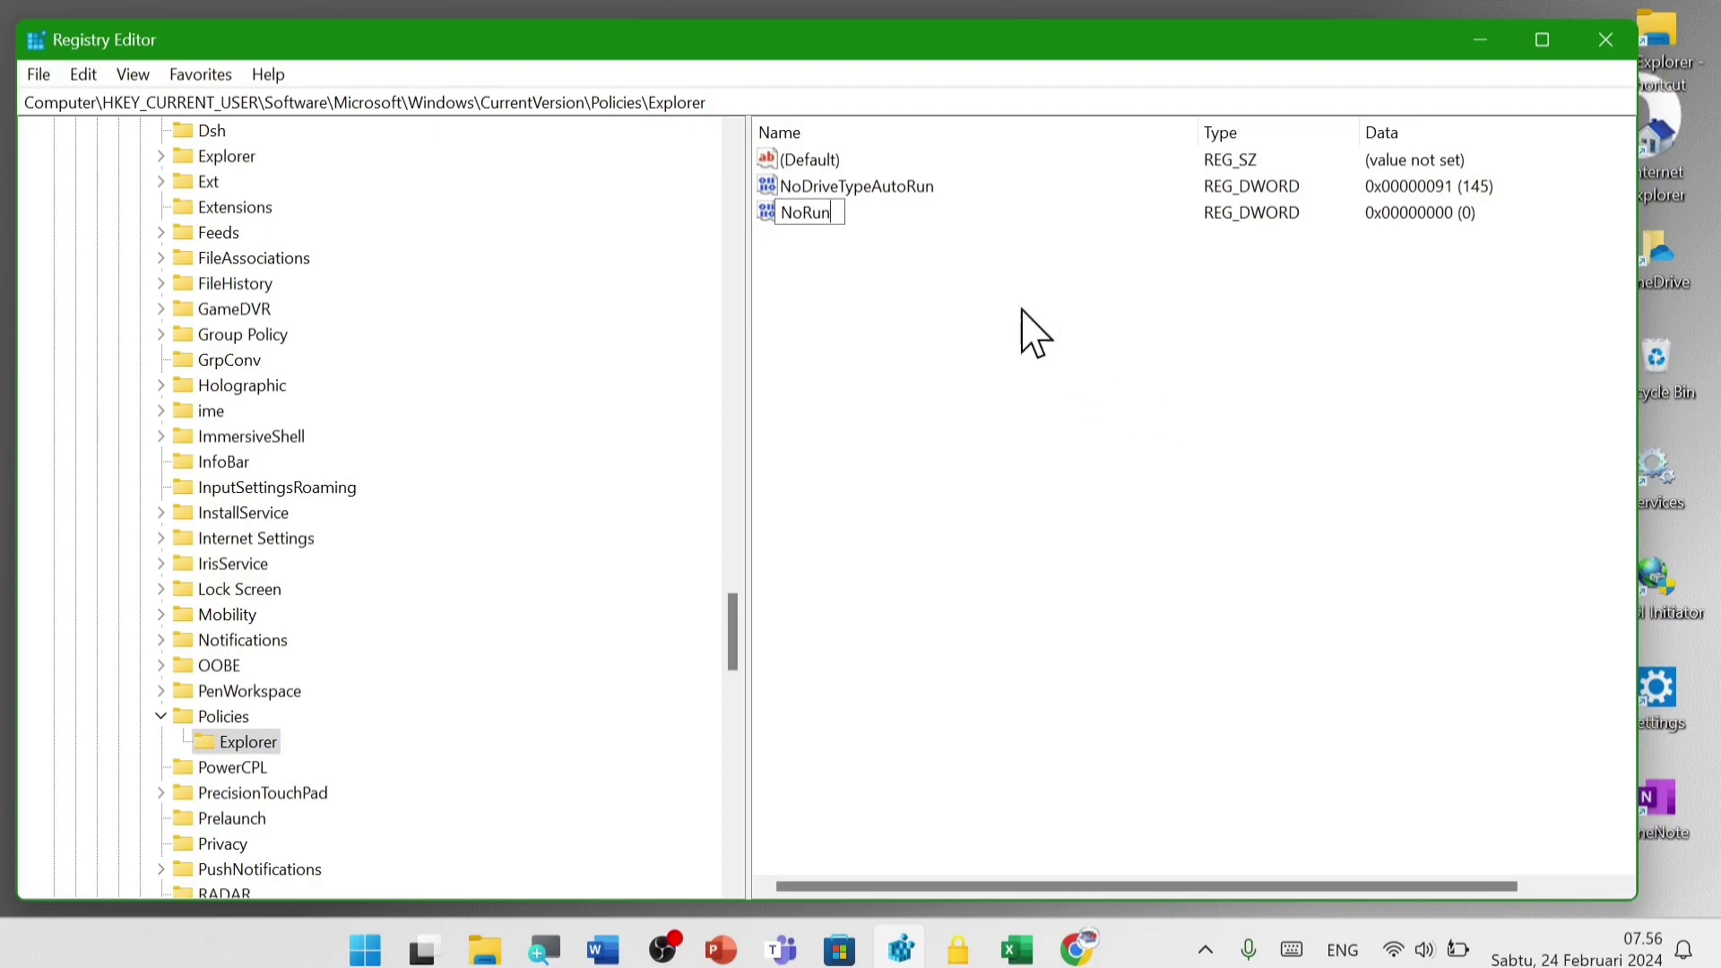
pyautogui.press('Return')
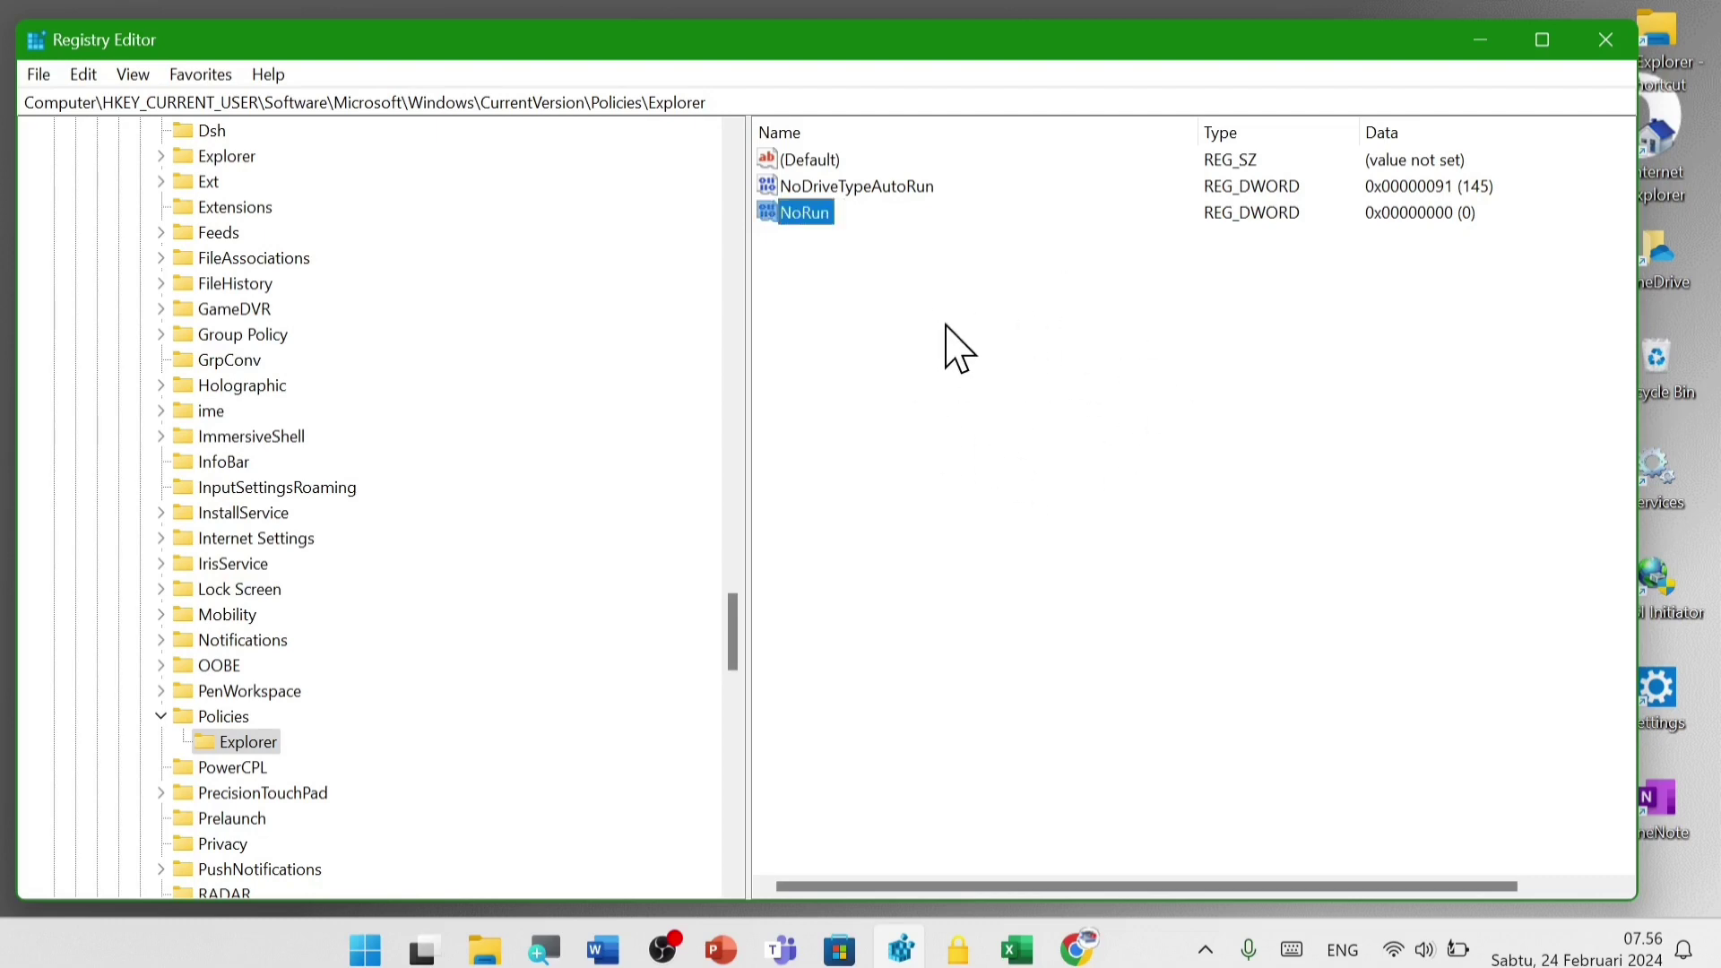
# - Set the value data of NoRun to 1 and close the Registry Editor
pyautogui.rightClick(814, 240)
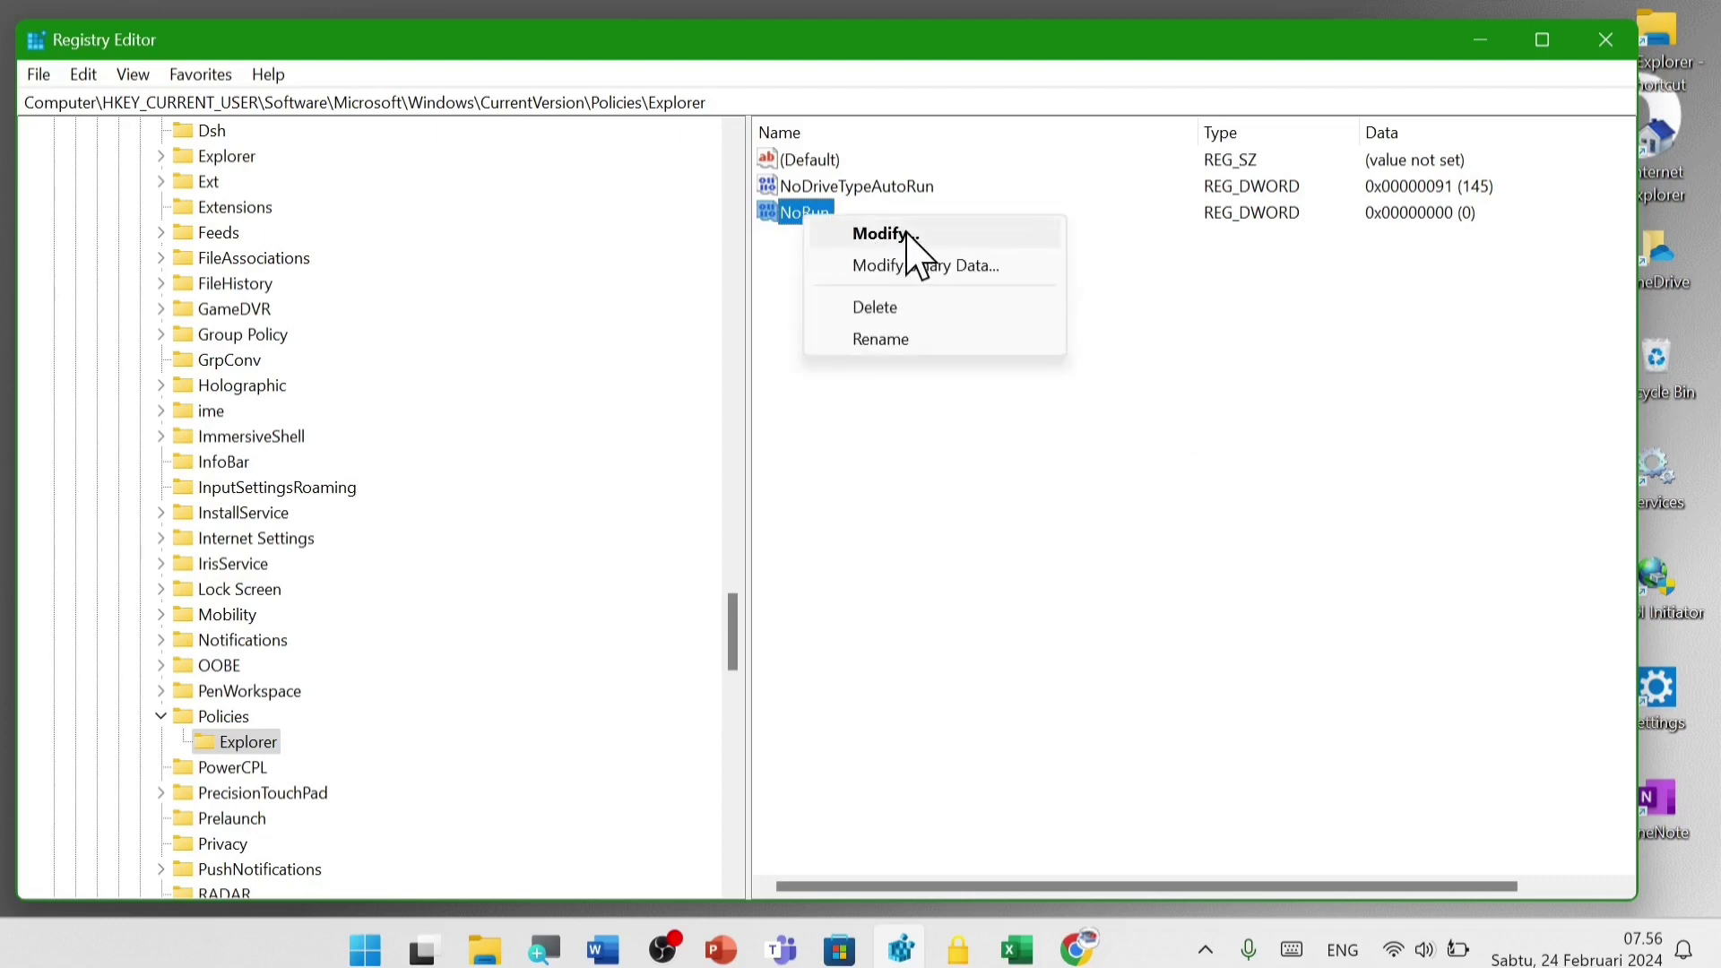
pyautogui.click(907, 235)
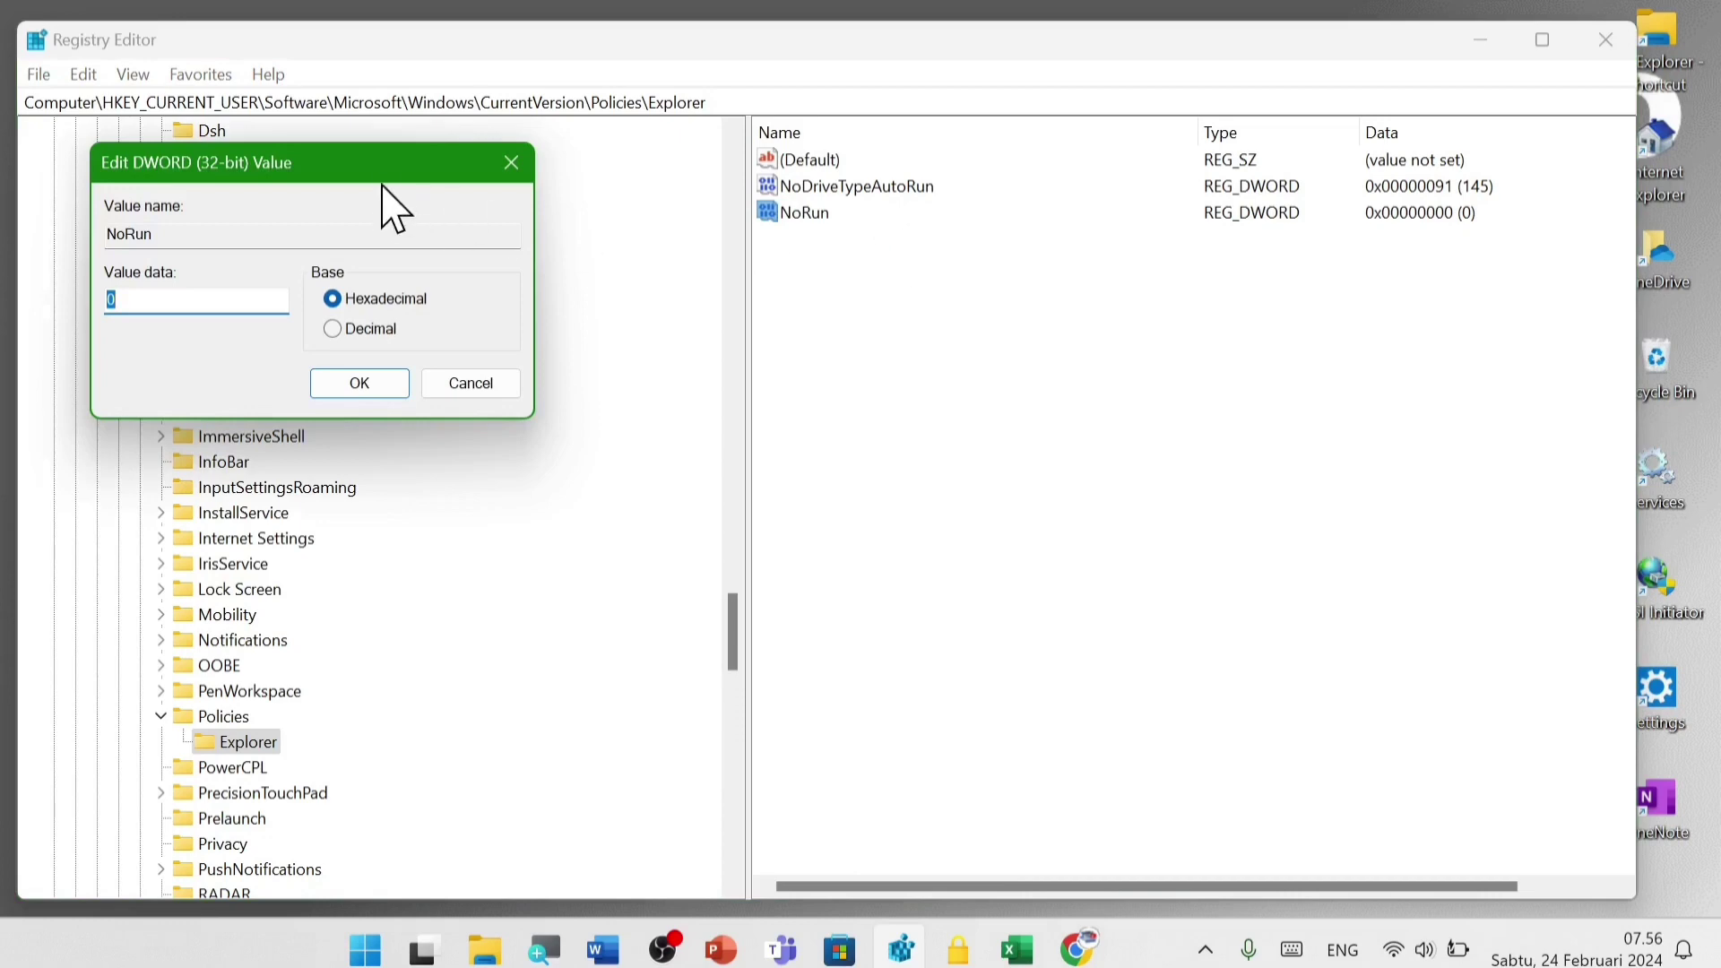
pyautogui.moveTo(381, 179); pyautogui.dragTo(1025, 281)
pyautogui.click(811, 400)
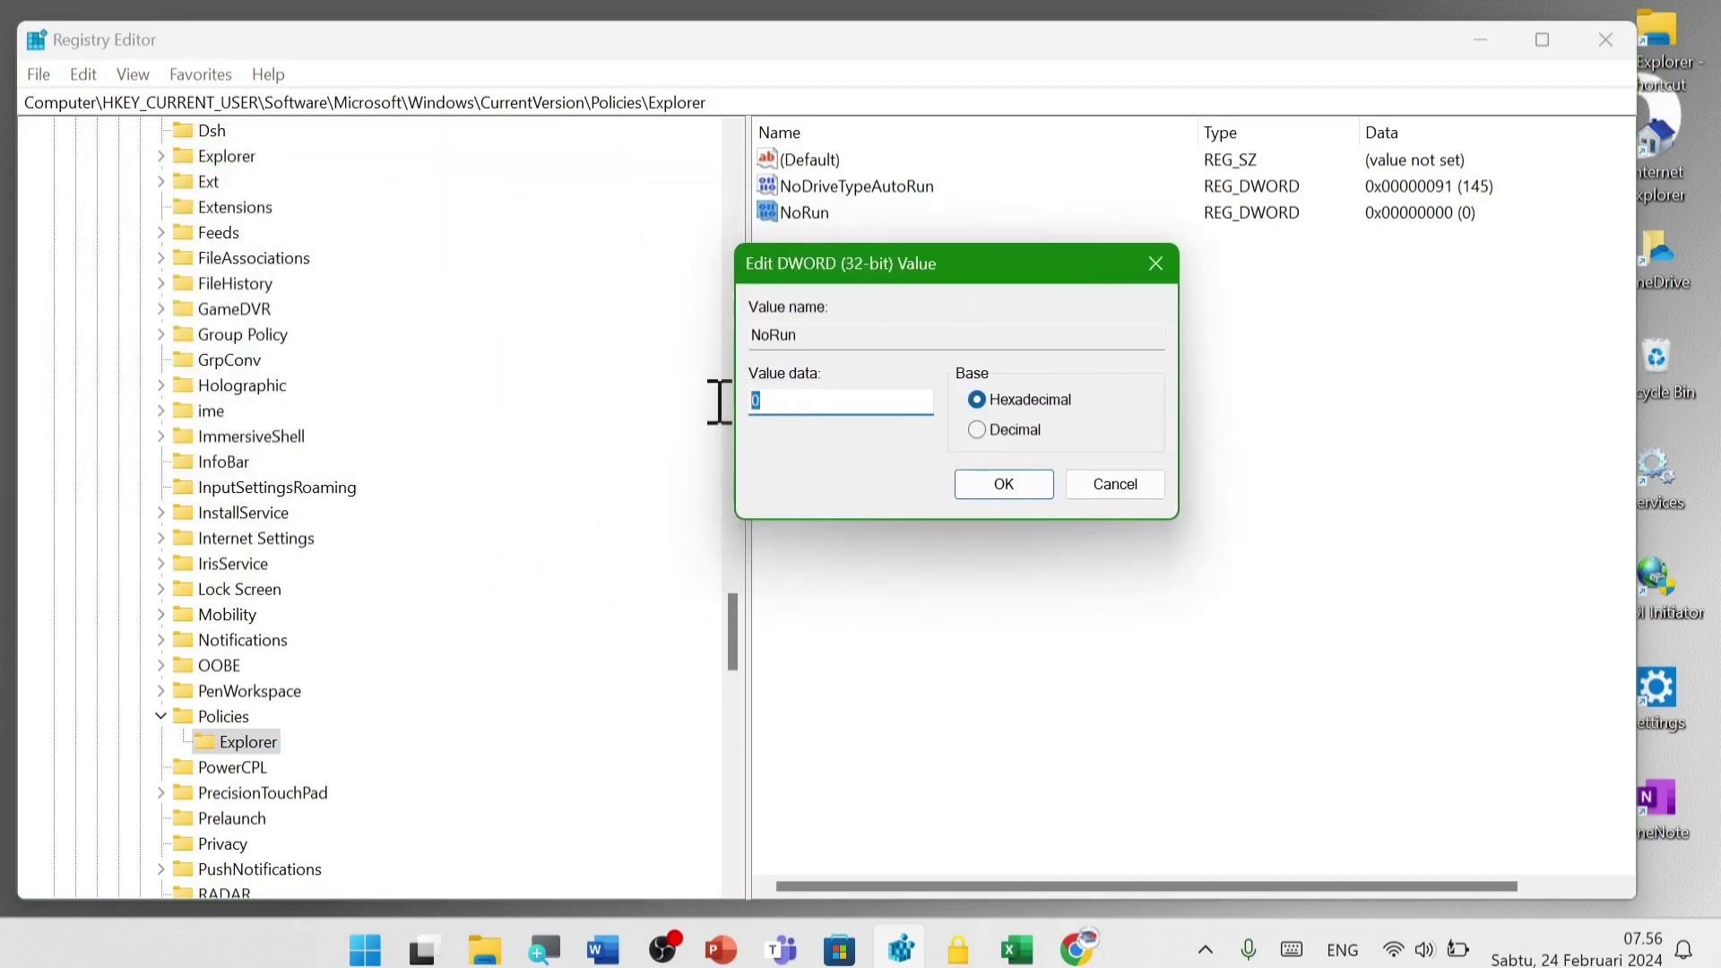
pyautogui.press('BackSpace')
pyautogui.write('1')
pyautogui.click(996, 487)
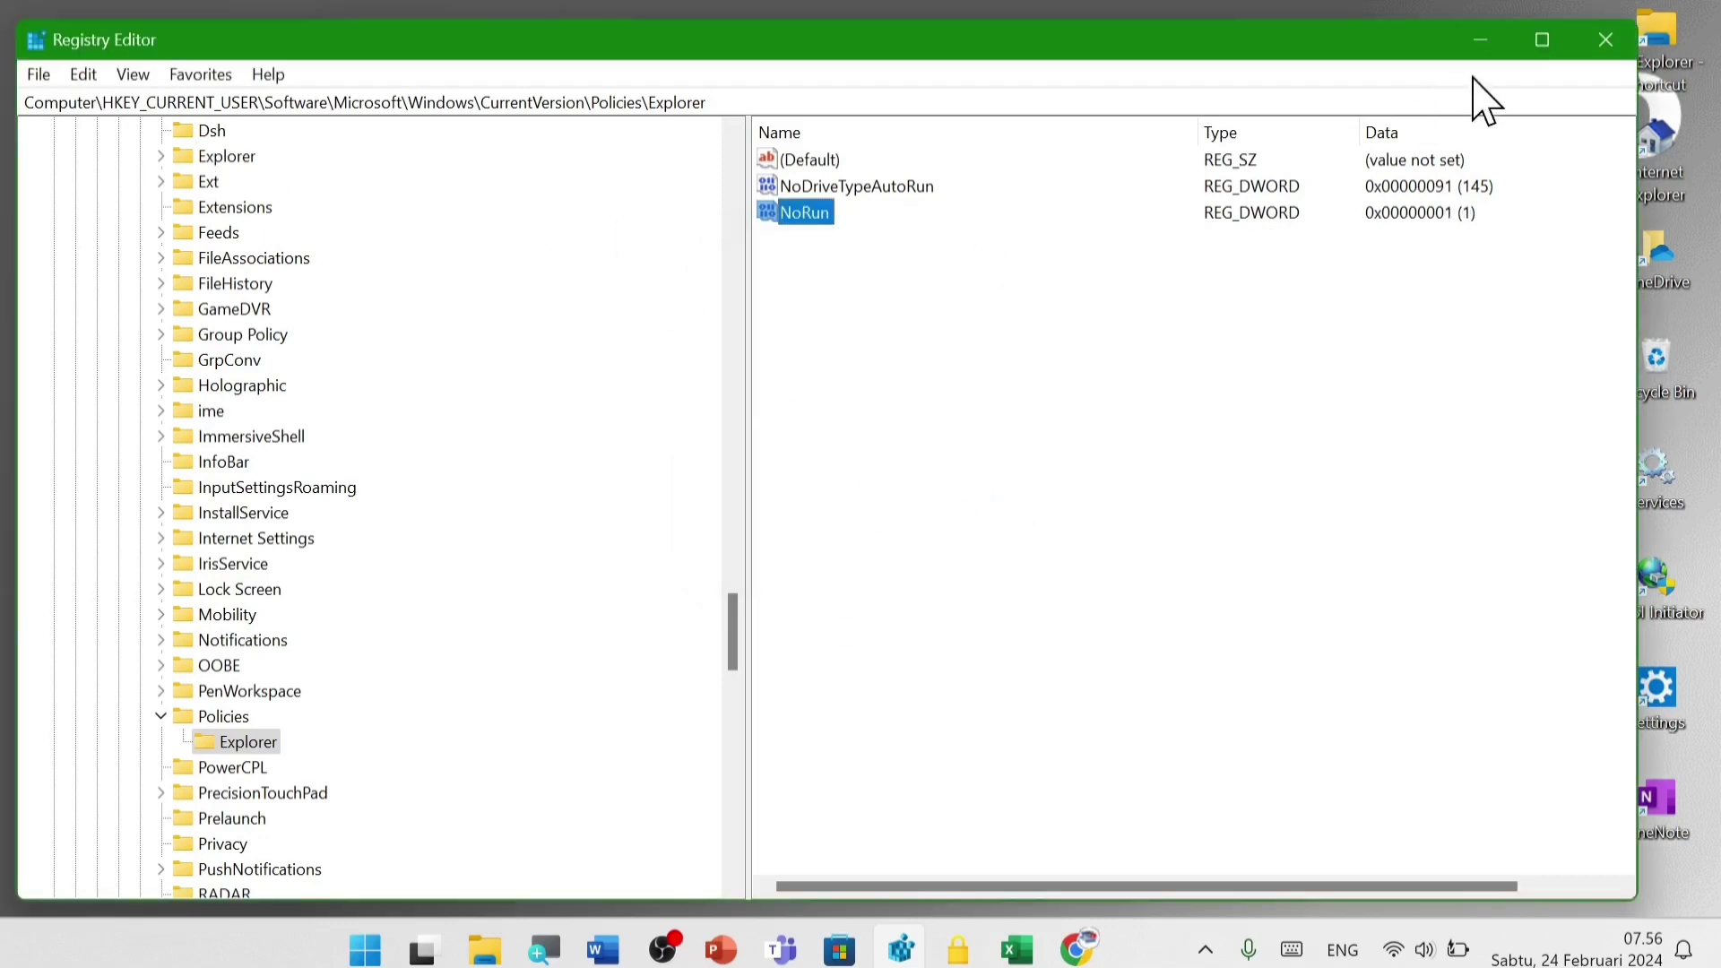
pyautogui.click(1600, 53)
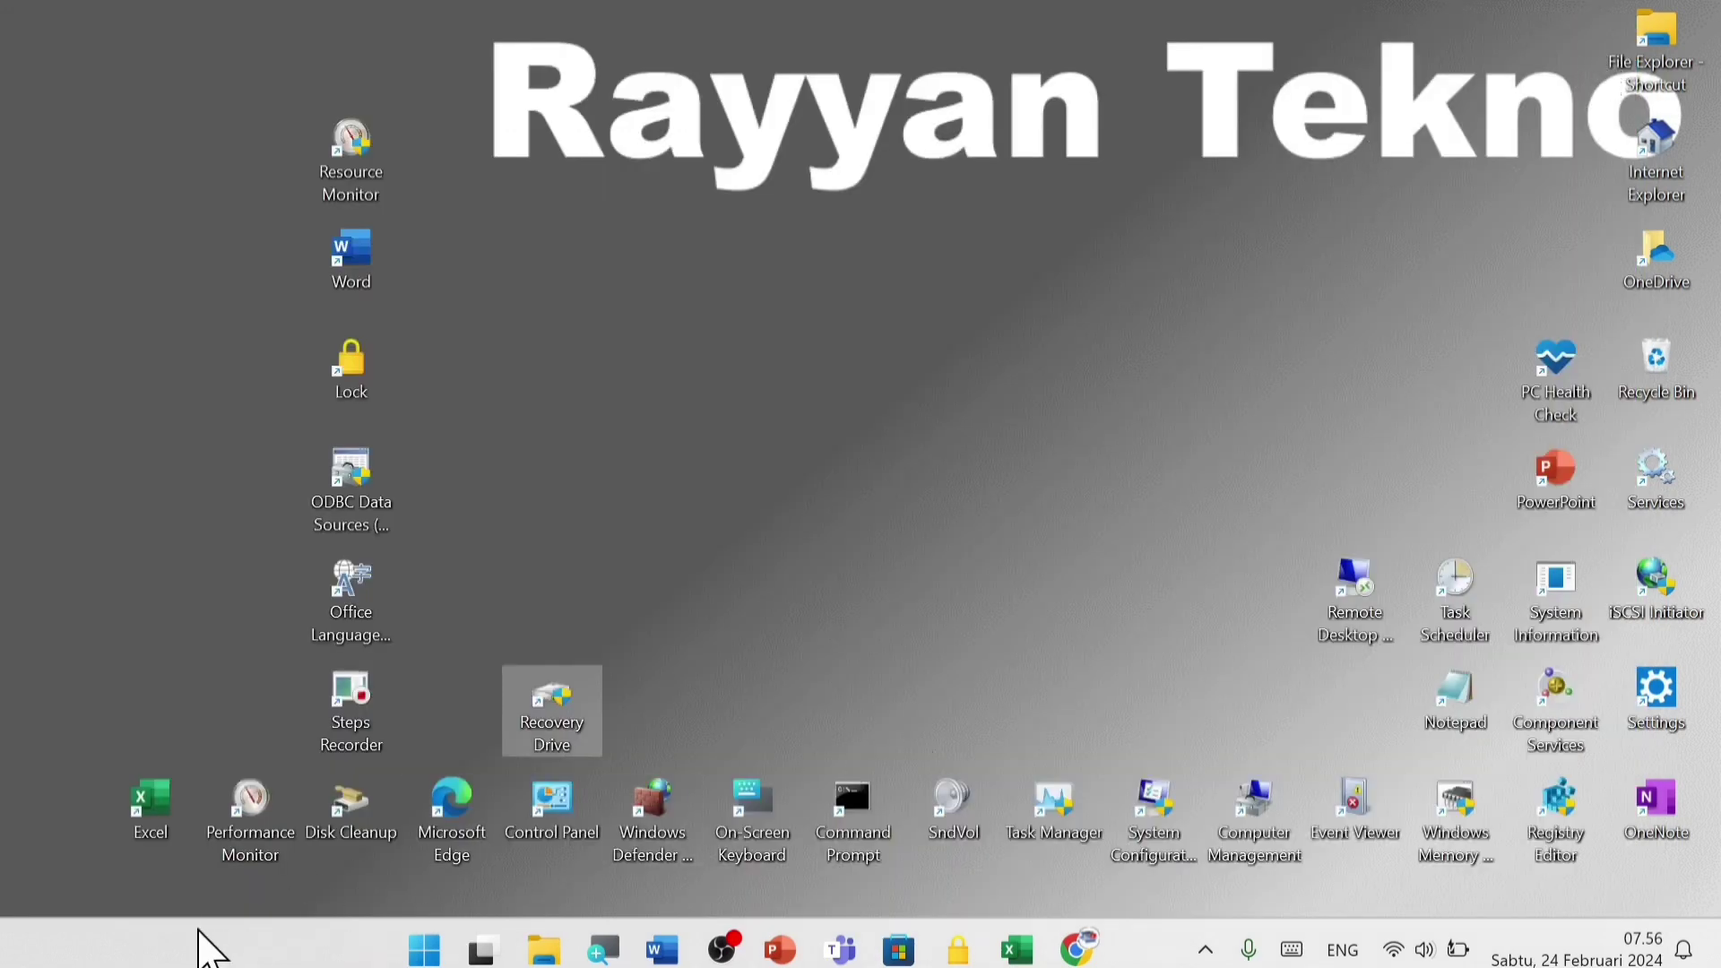
# - Restart the Windows Explorer process from Task Manager, then close Task Manager
pyautogui.rightClick(274, 949)
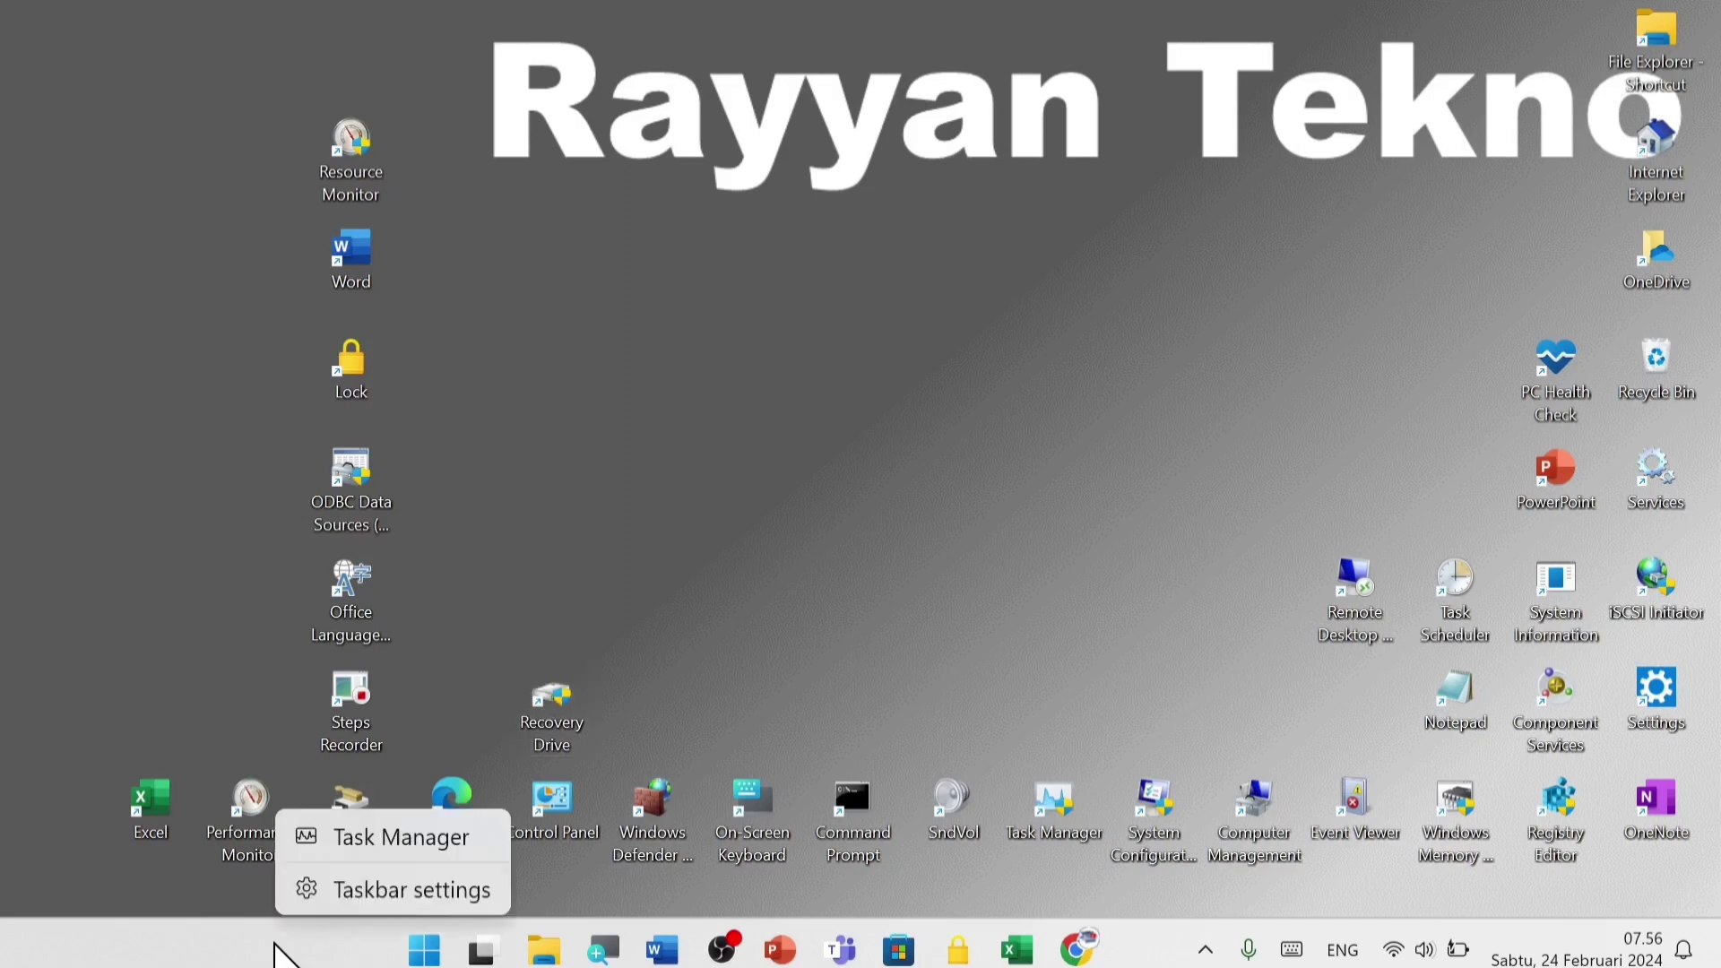
pyautogui.click(414, 843)
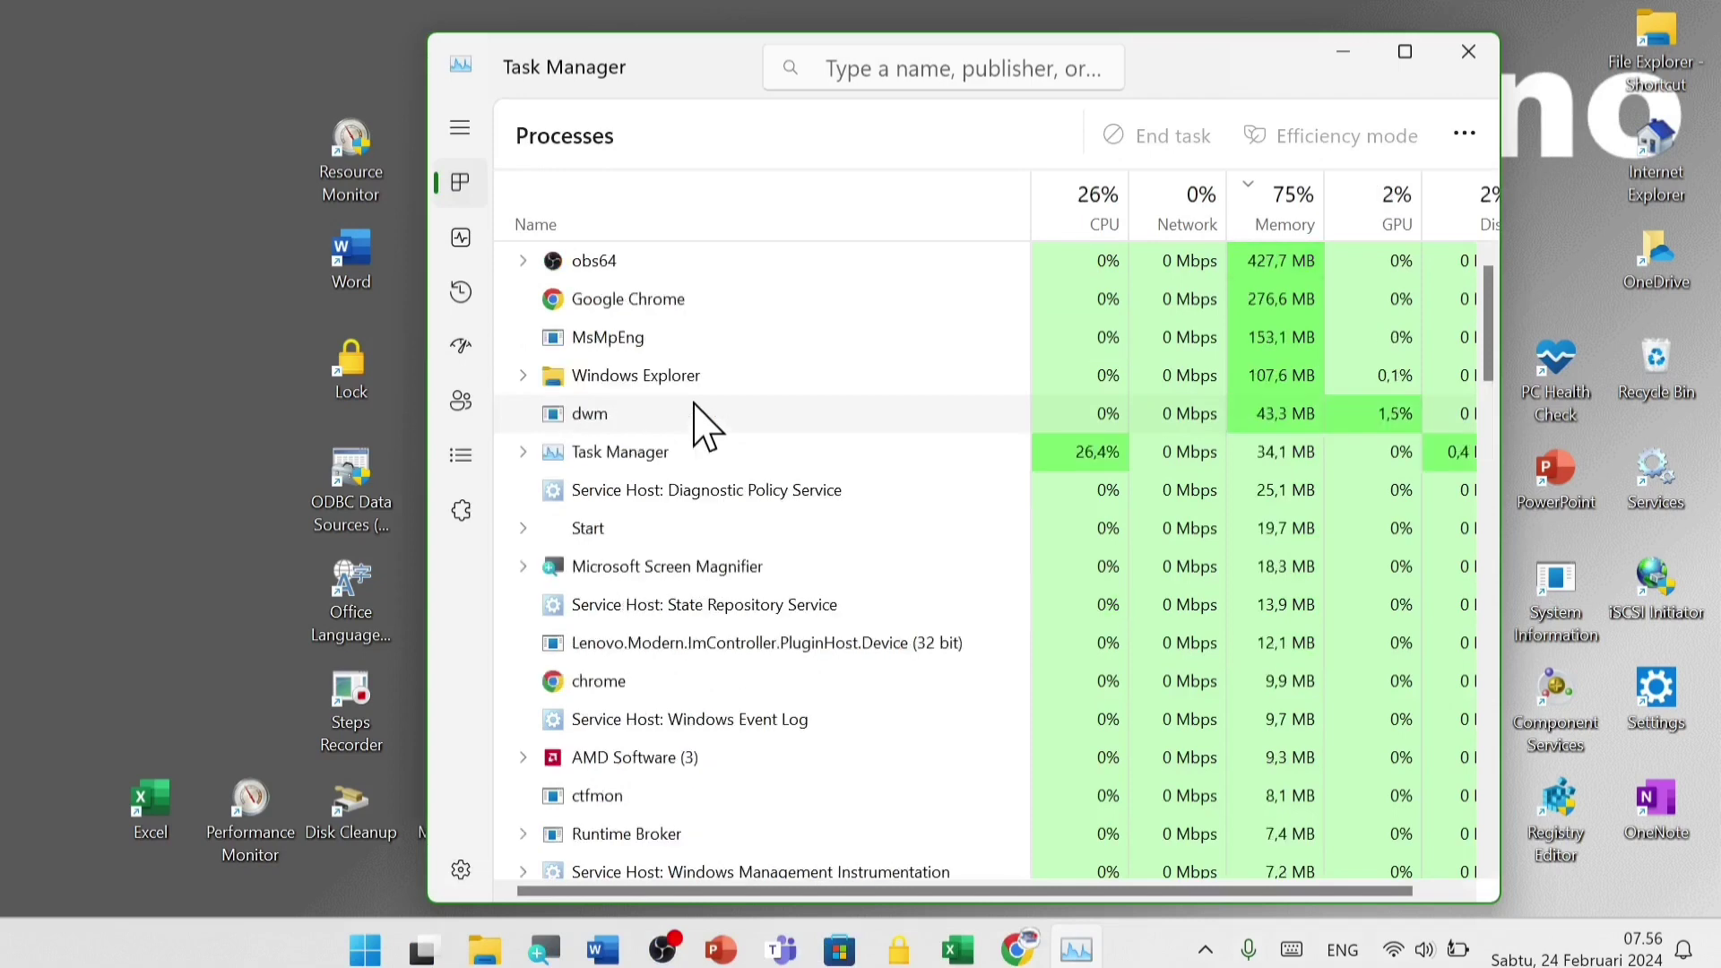
pyautogui.click(609, 379)
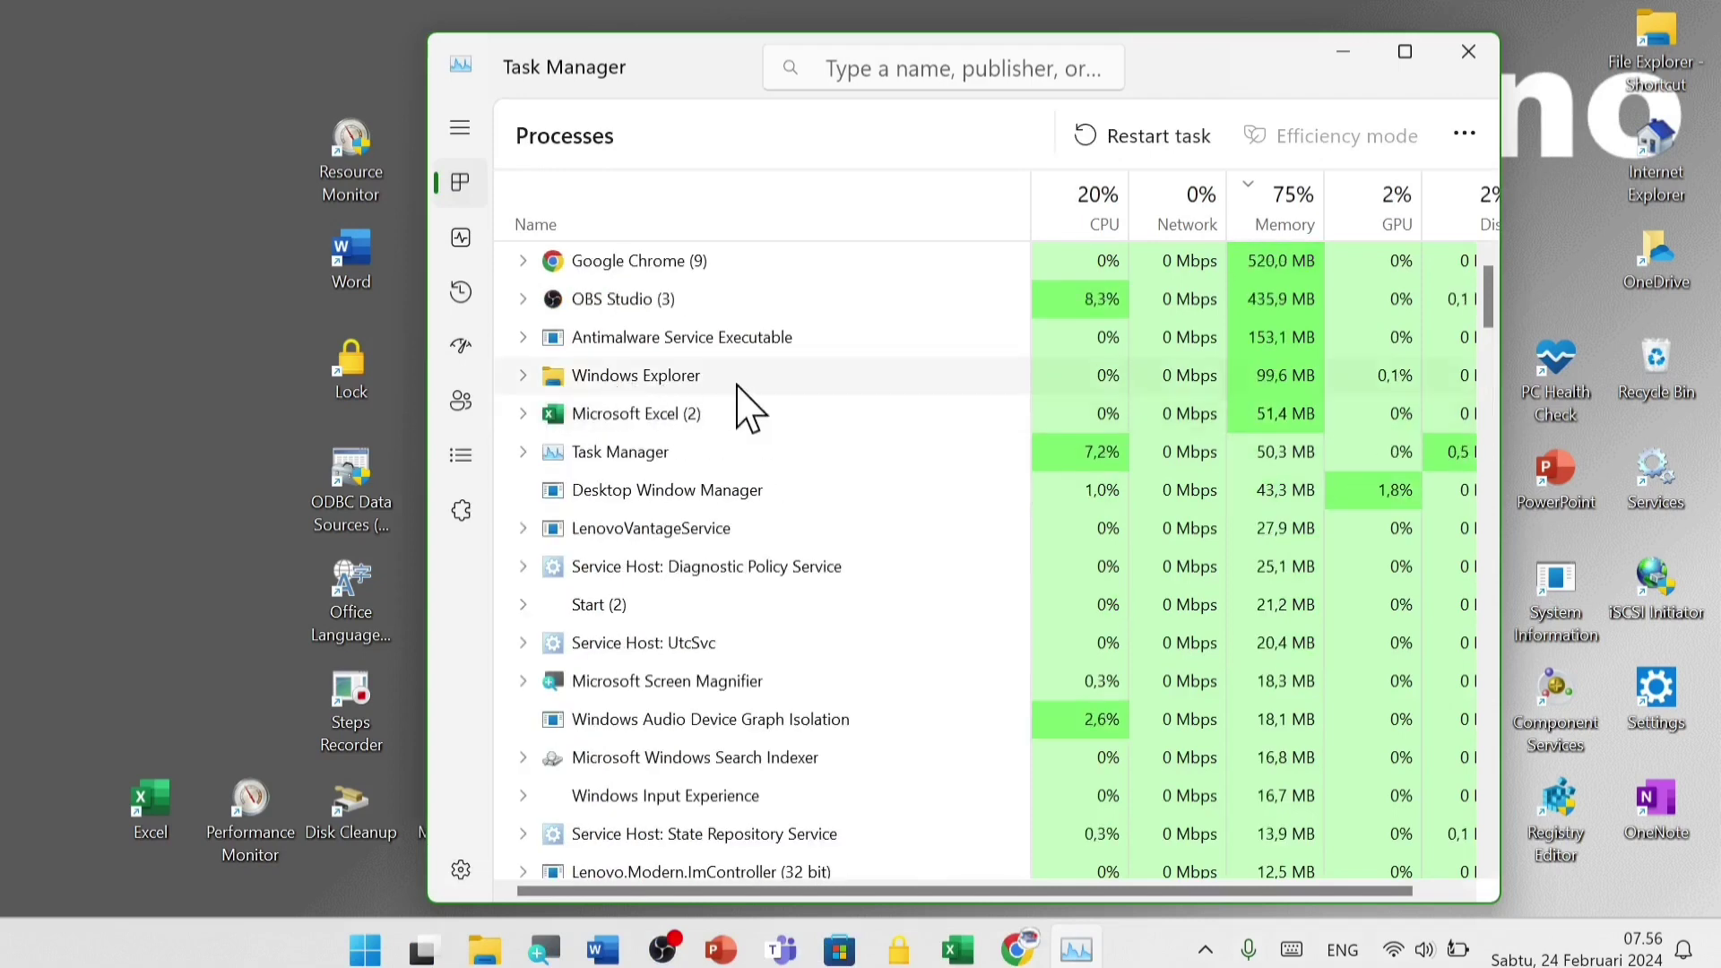
pyautogui.rightClick(652, 376)
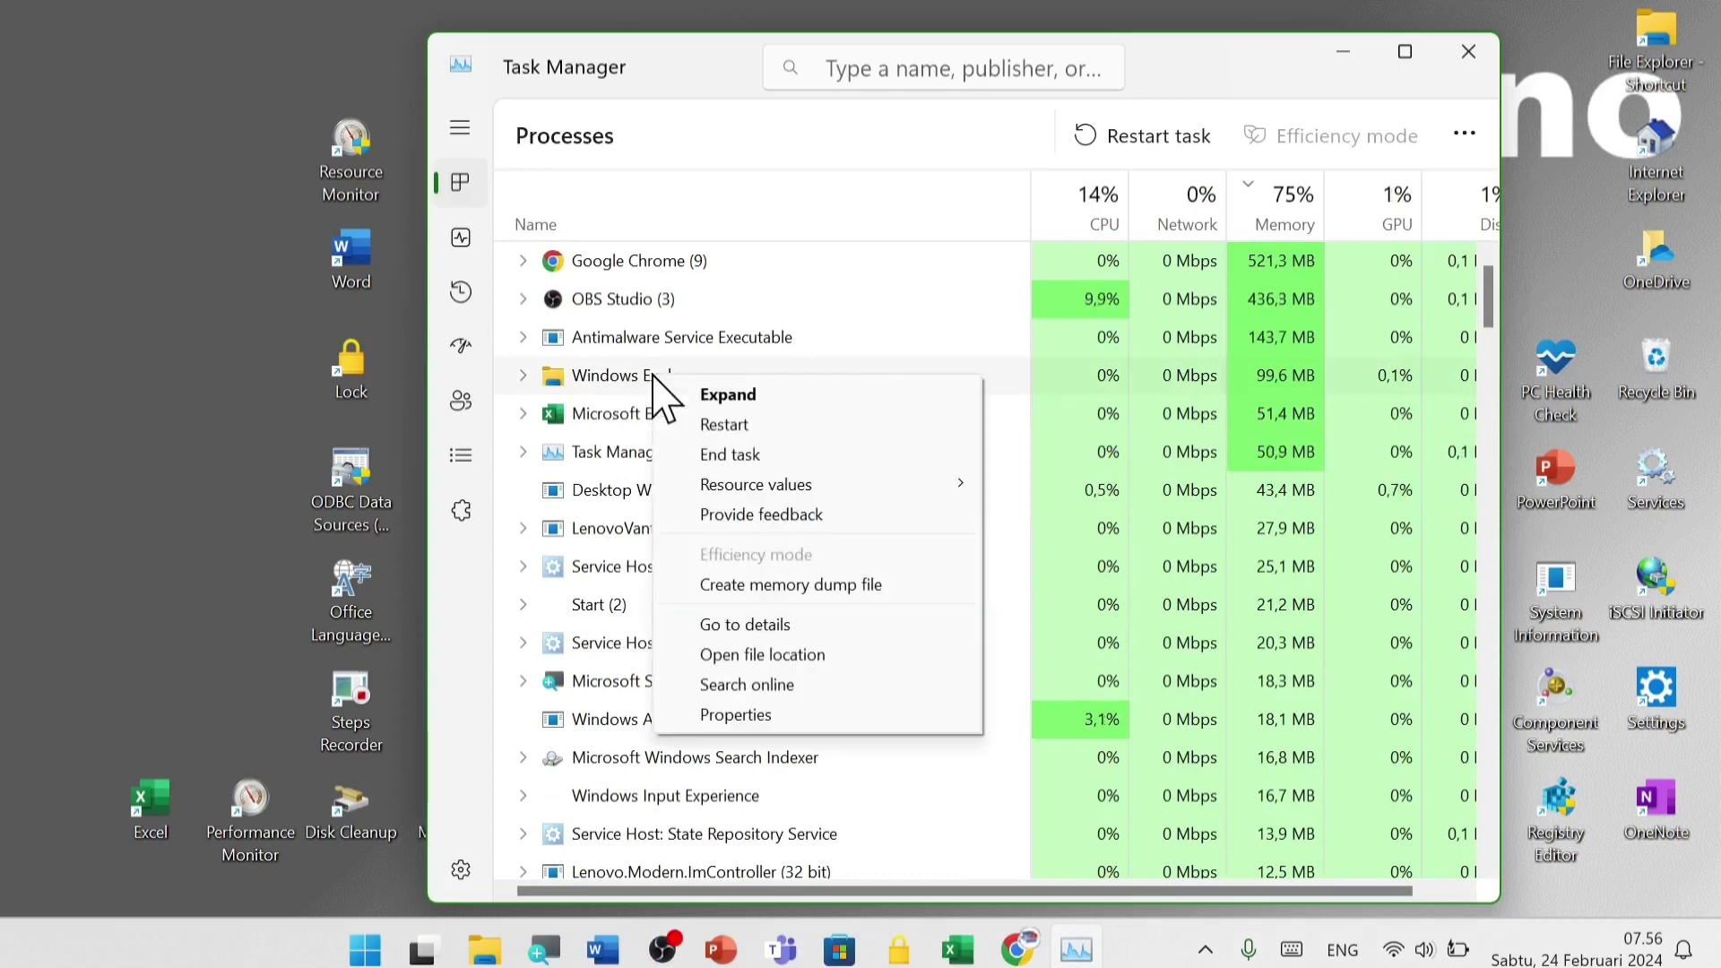
pyautogui.click(724, 424)
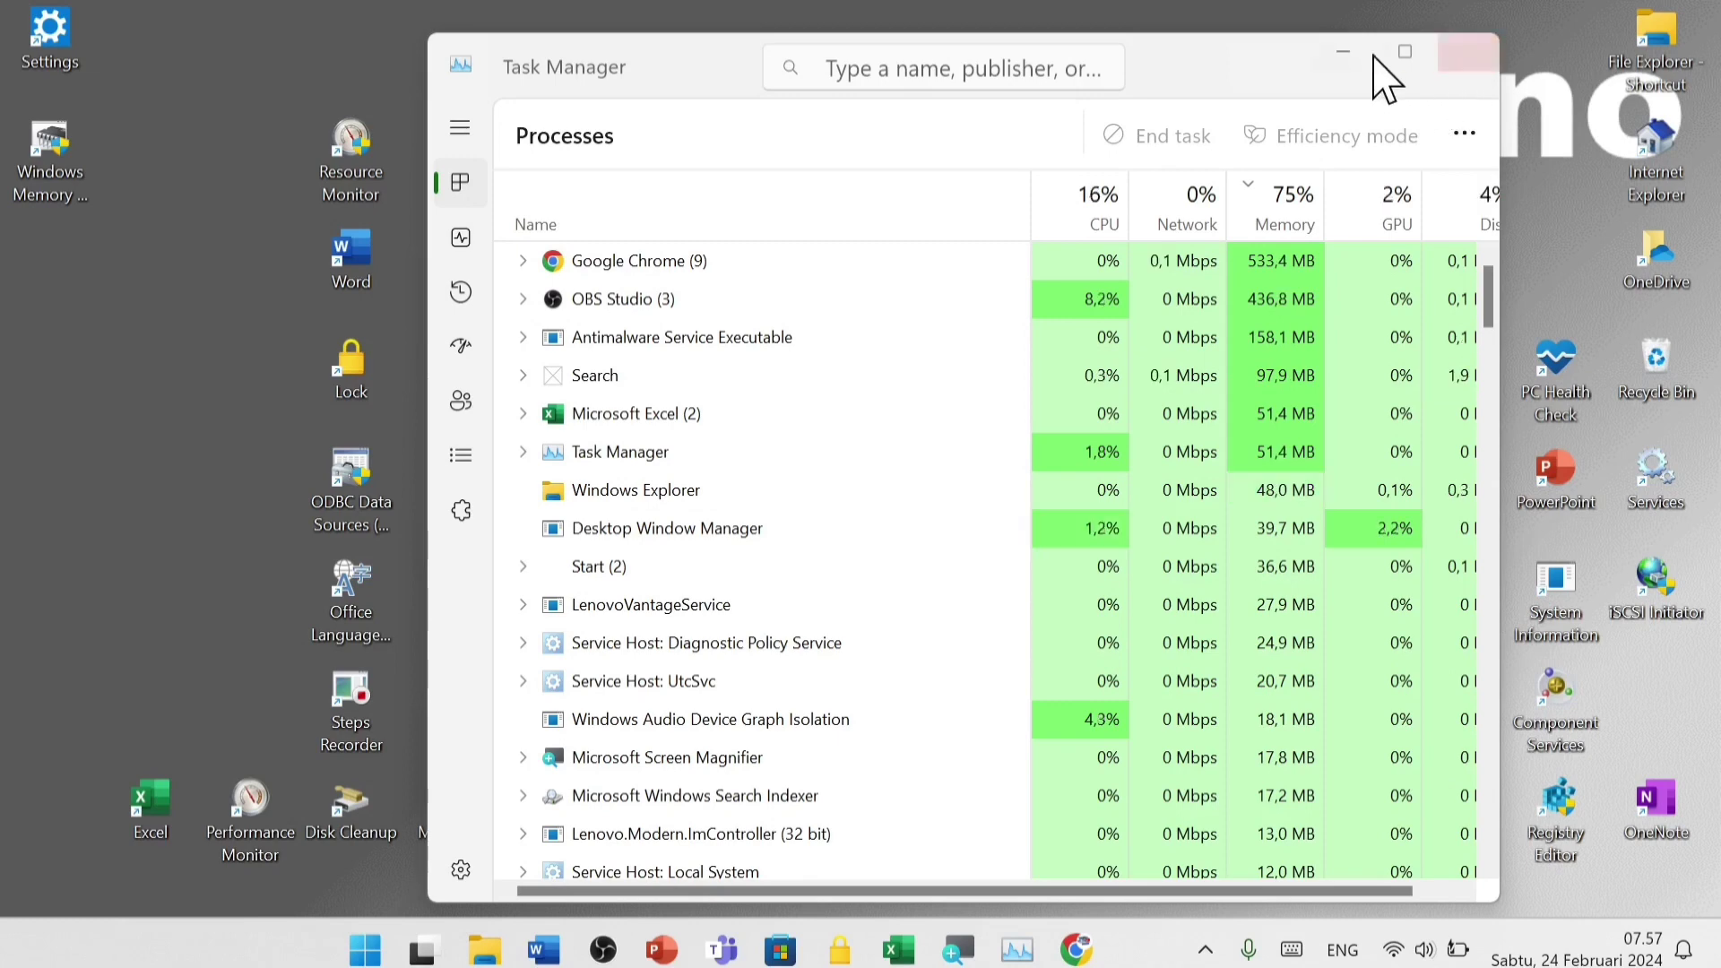
pyautogui.click(1456, 61)
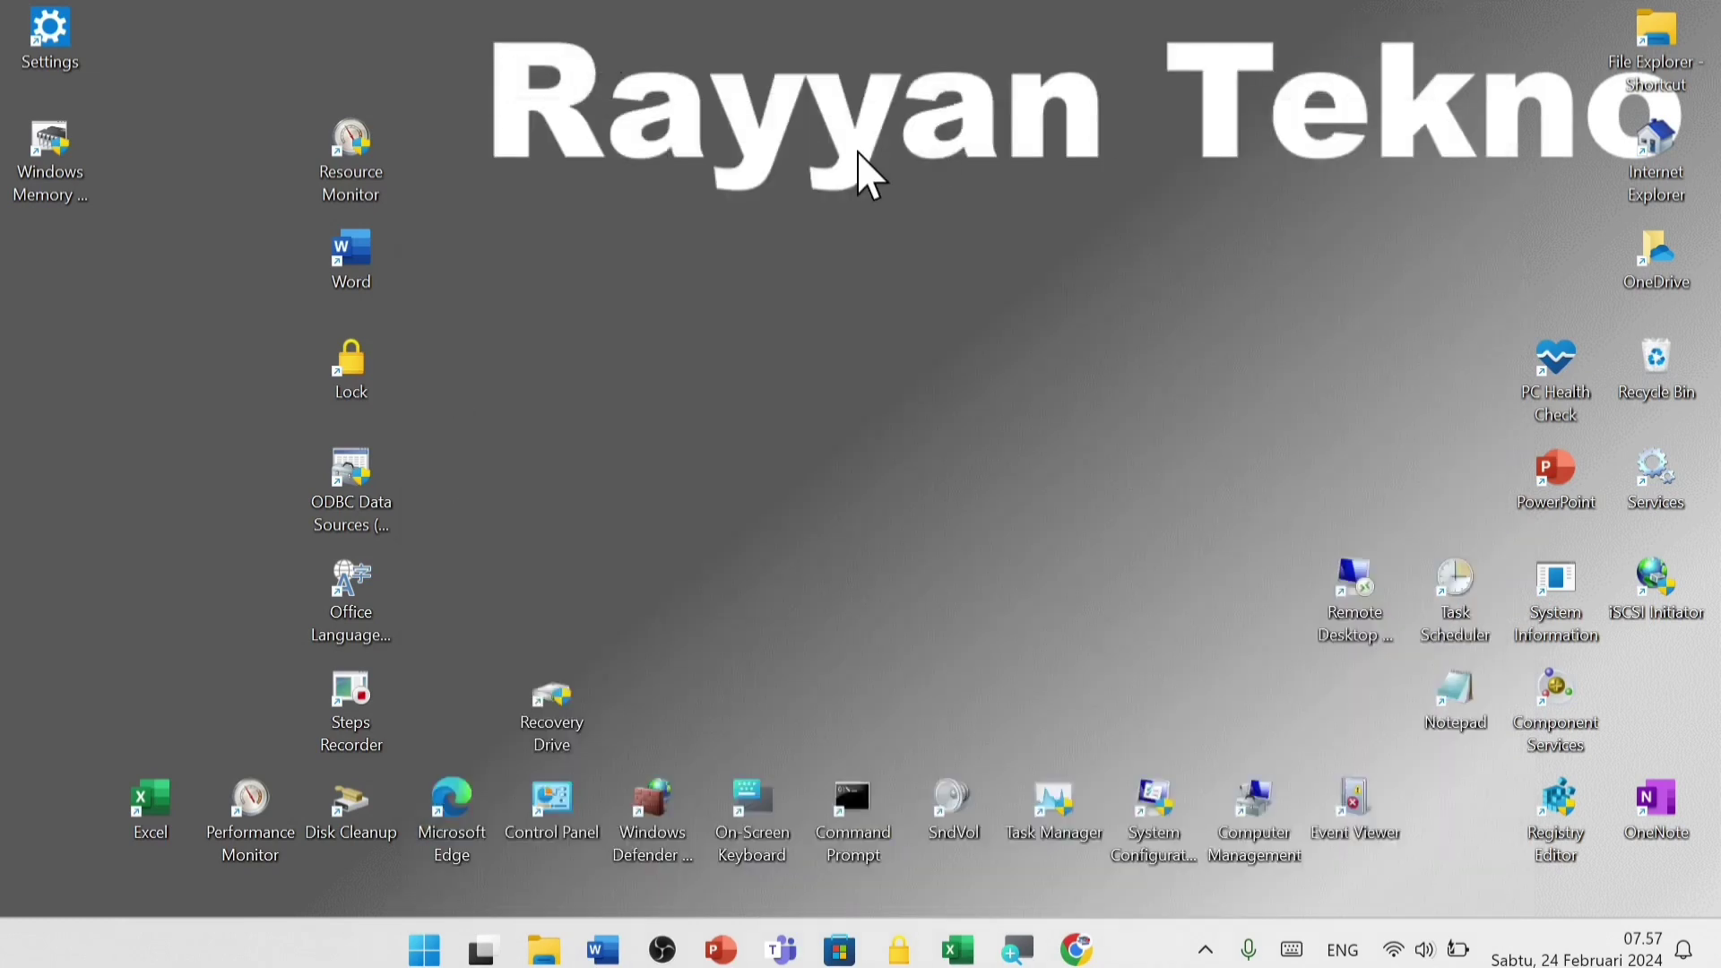
# - Try to open the Run dialog to test the NoRun restriction
pyautogui.press('super+r')
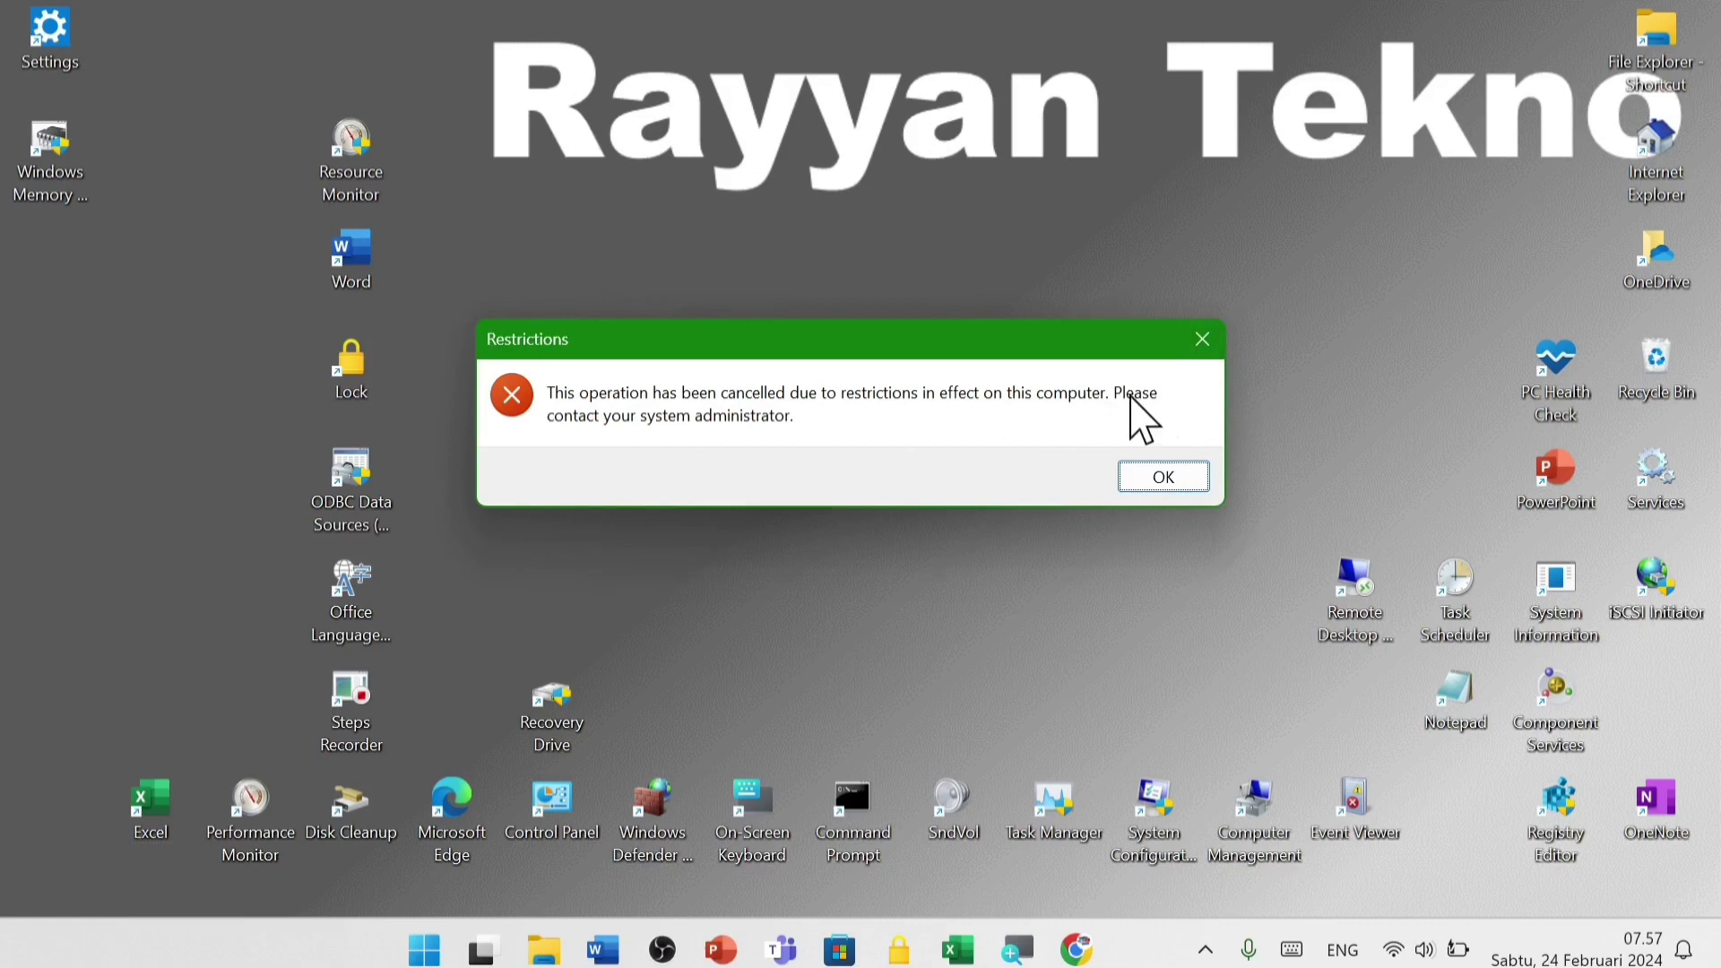
# - Dismiss the Restrictions message about the cancelled operation
pyautogui.click(1210, 343)
pyautogui.click(1203, 338)
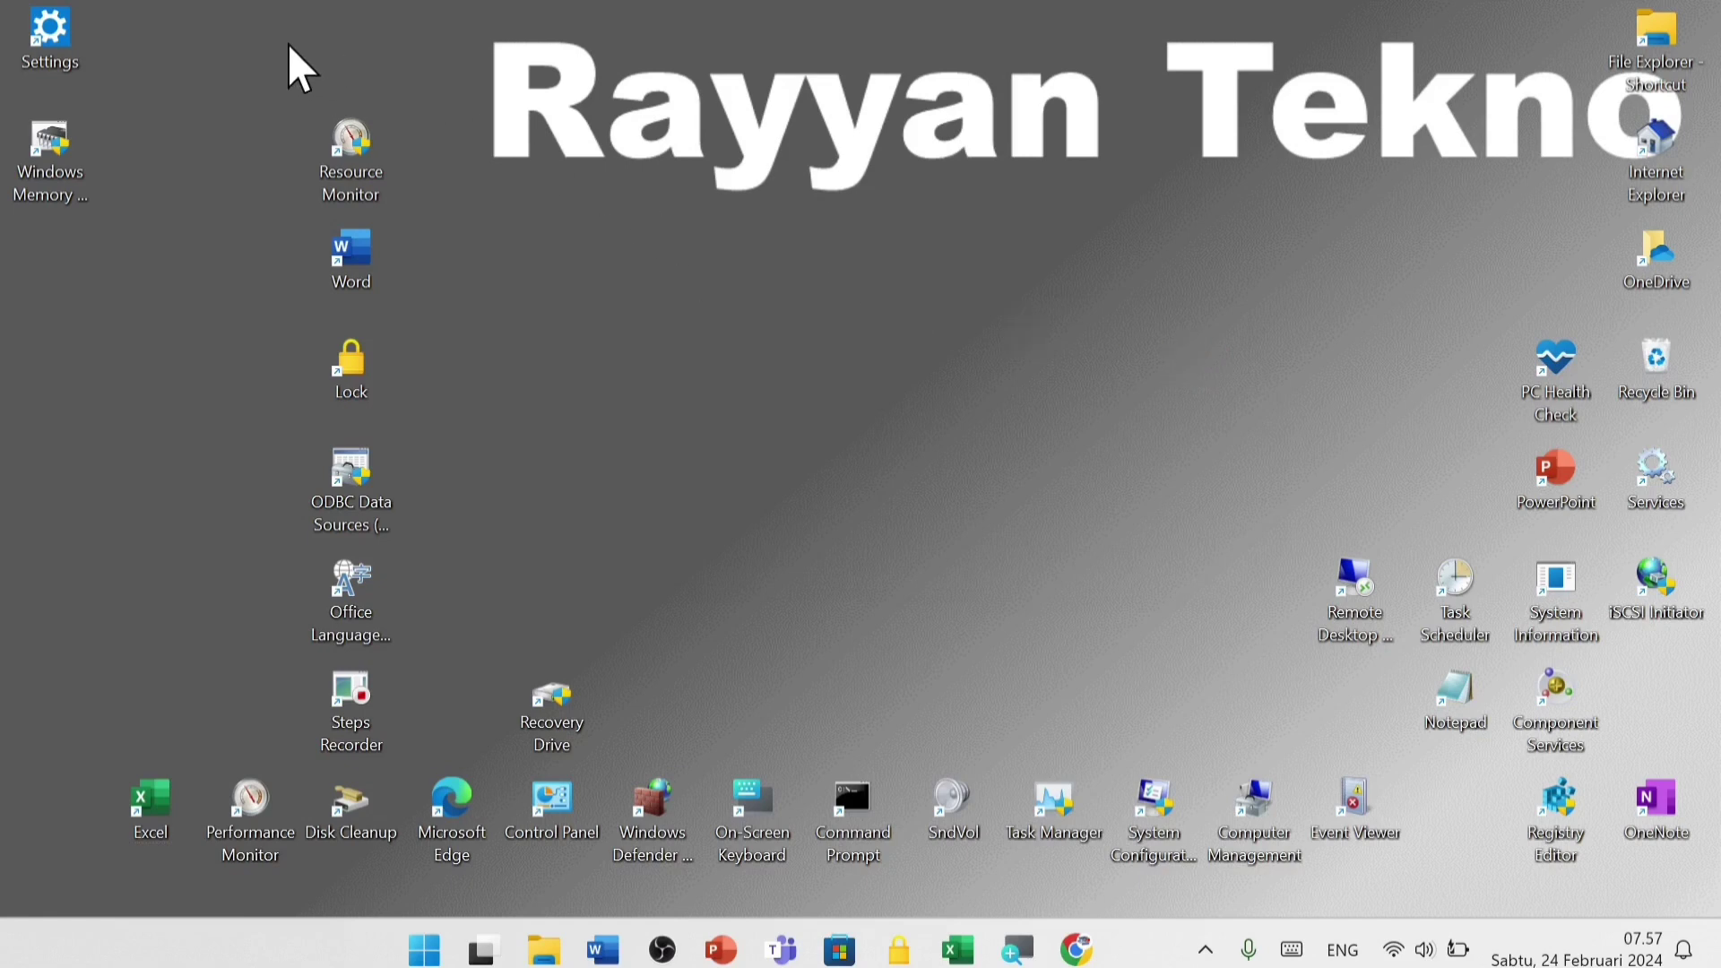
# - Move the central and lower desktop shortcuts, from Resource Monitor to Registry Editor, in two group moves toward the desktop's lower-left area
pyautogui.moveTo(286, 43); pyautogui.dragTo(1482, 922)
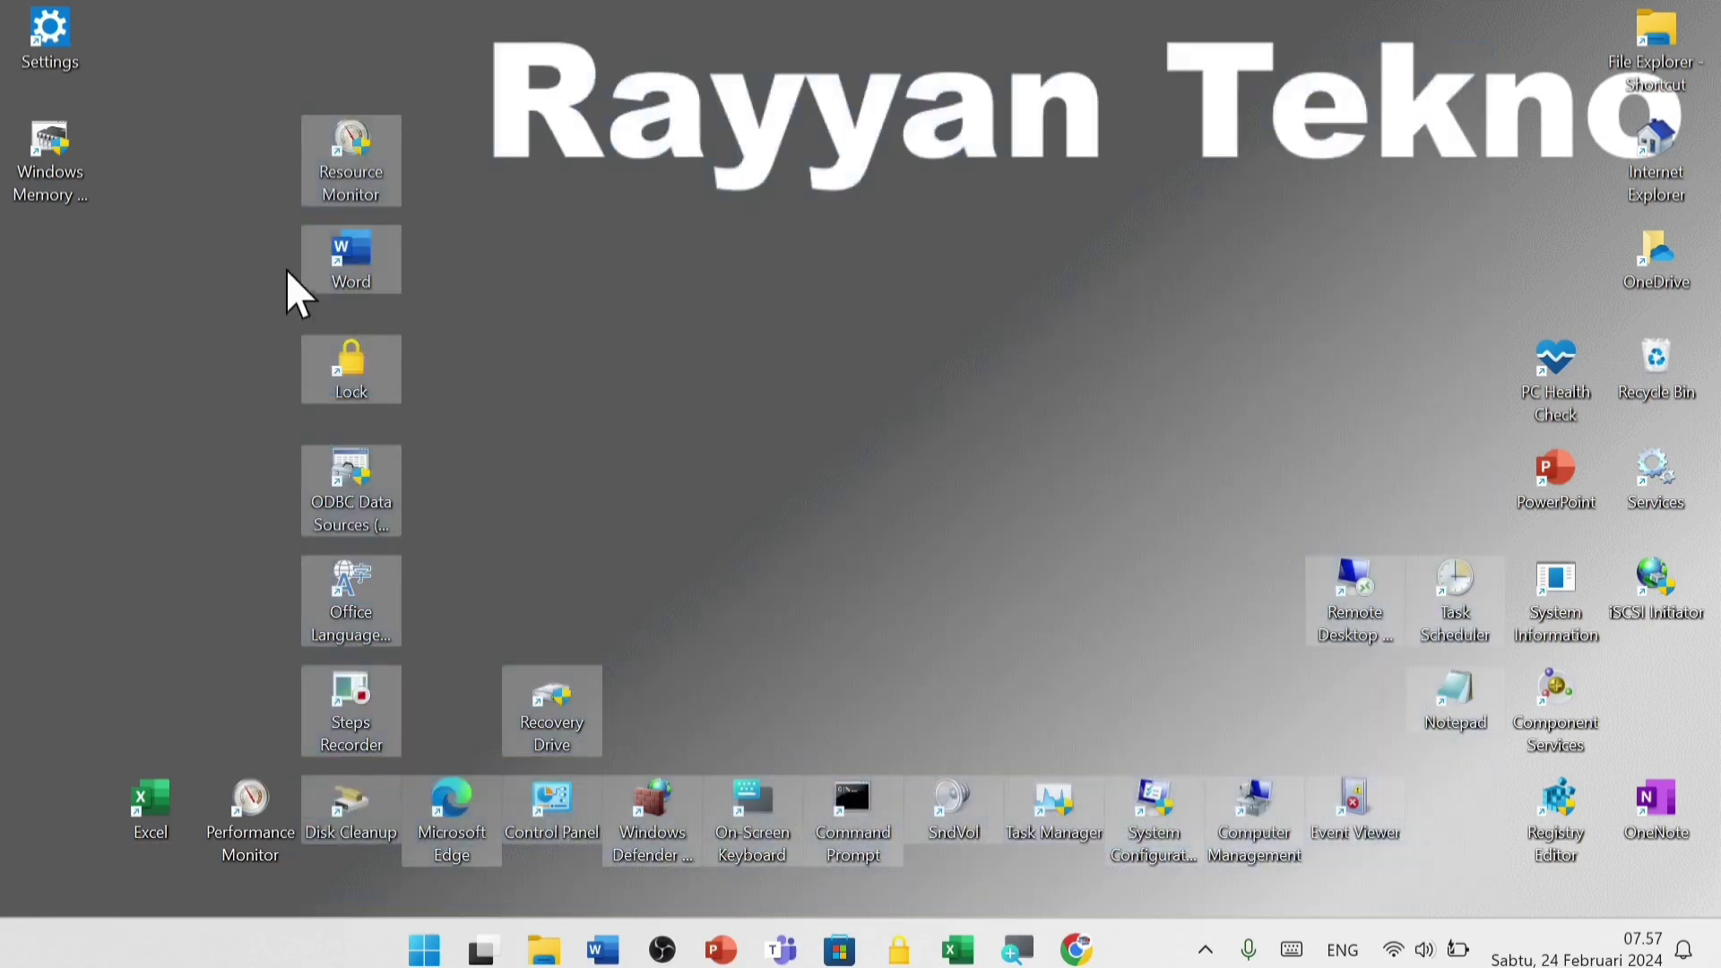
pyautogui.moveTo(353, 178); pyautogui.dragTo(125, 519)
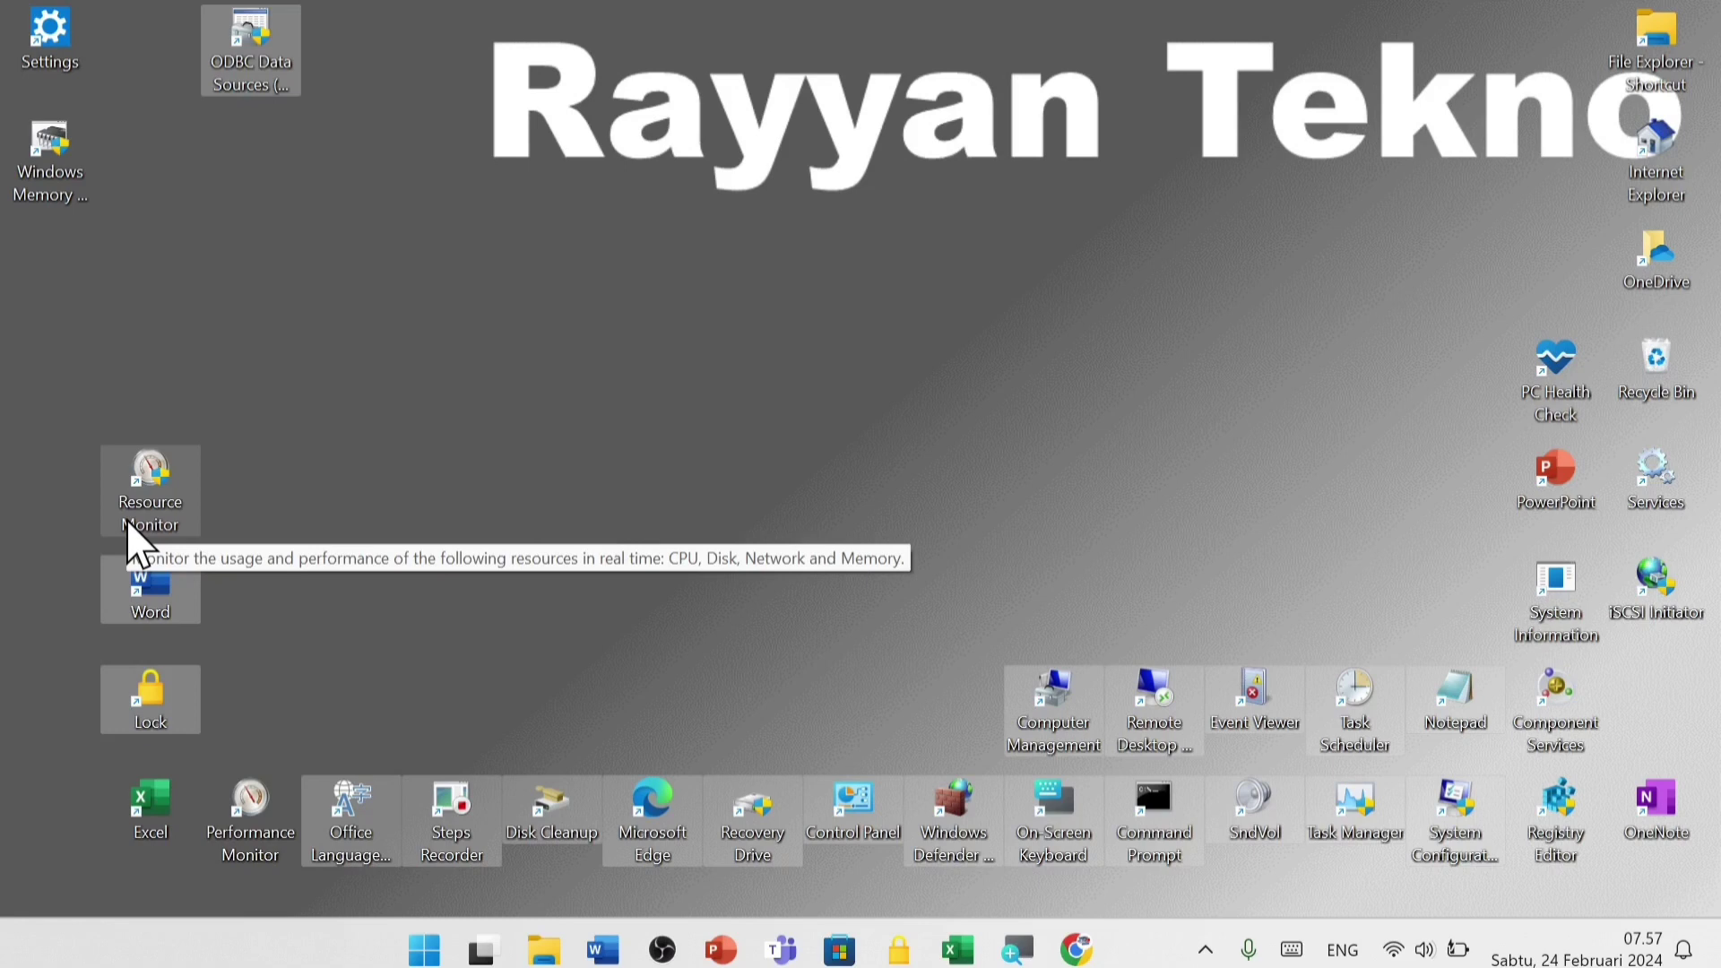
pyautogui.moveTo(67, 372); pyautogui.dragTo(1632, 891)
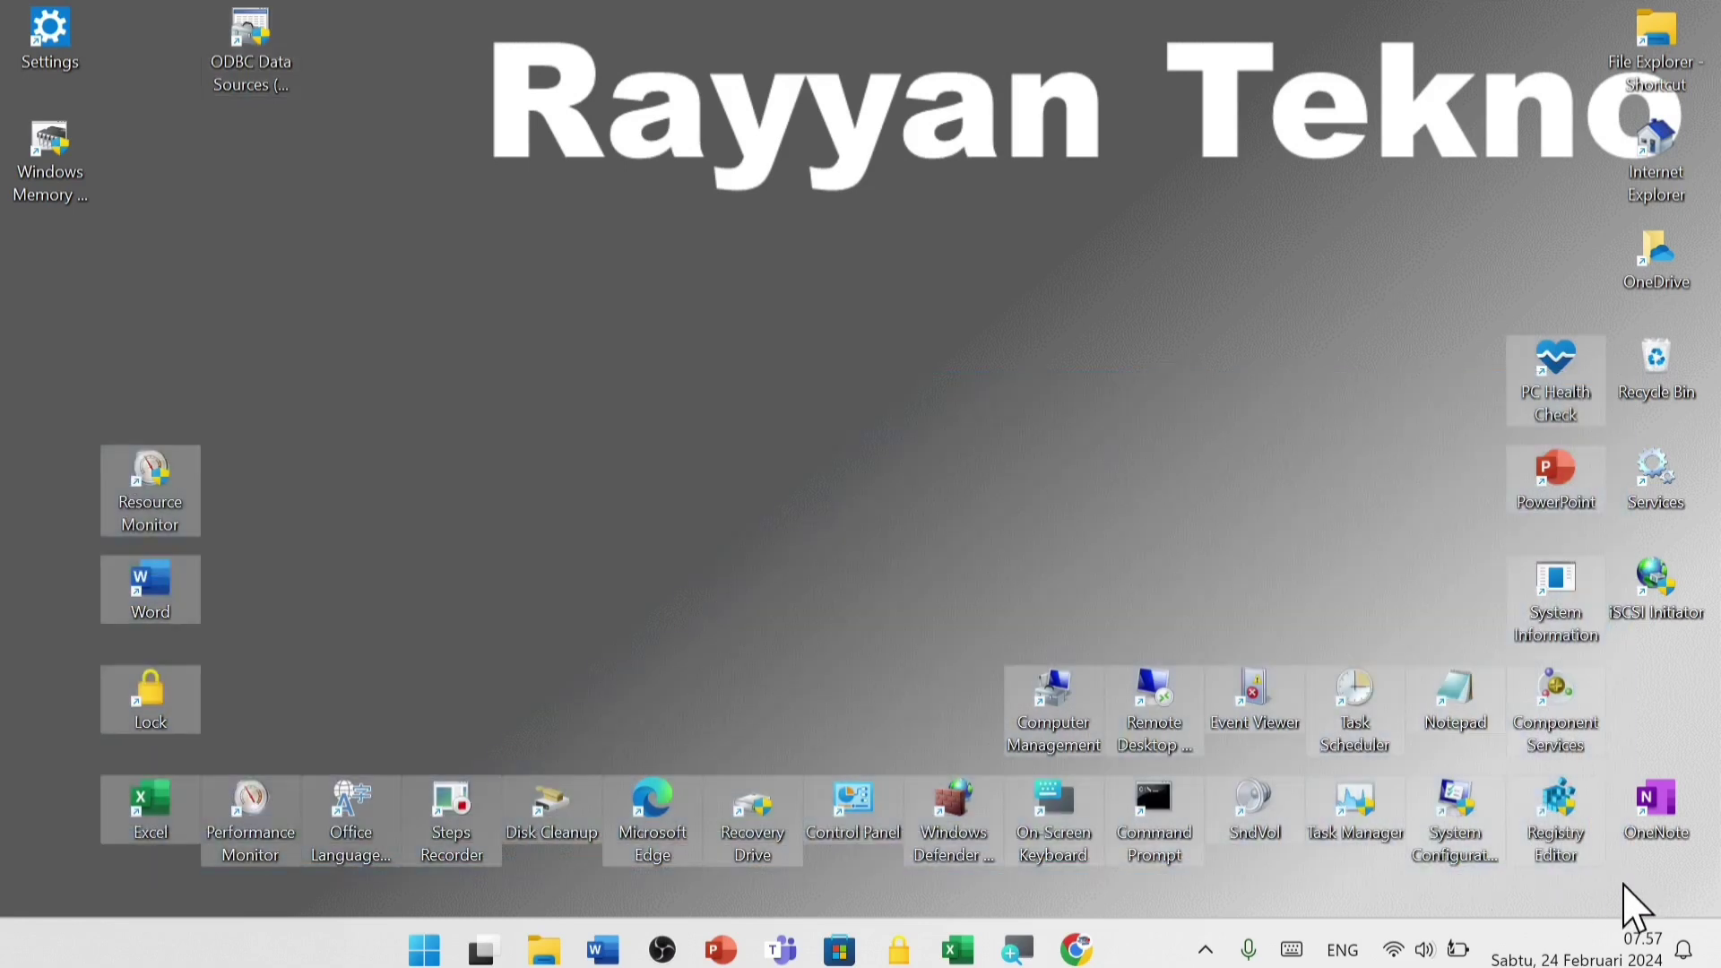
pyautogui.moveTo(1544, 859); pyautogui.dragTo(454, 697)
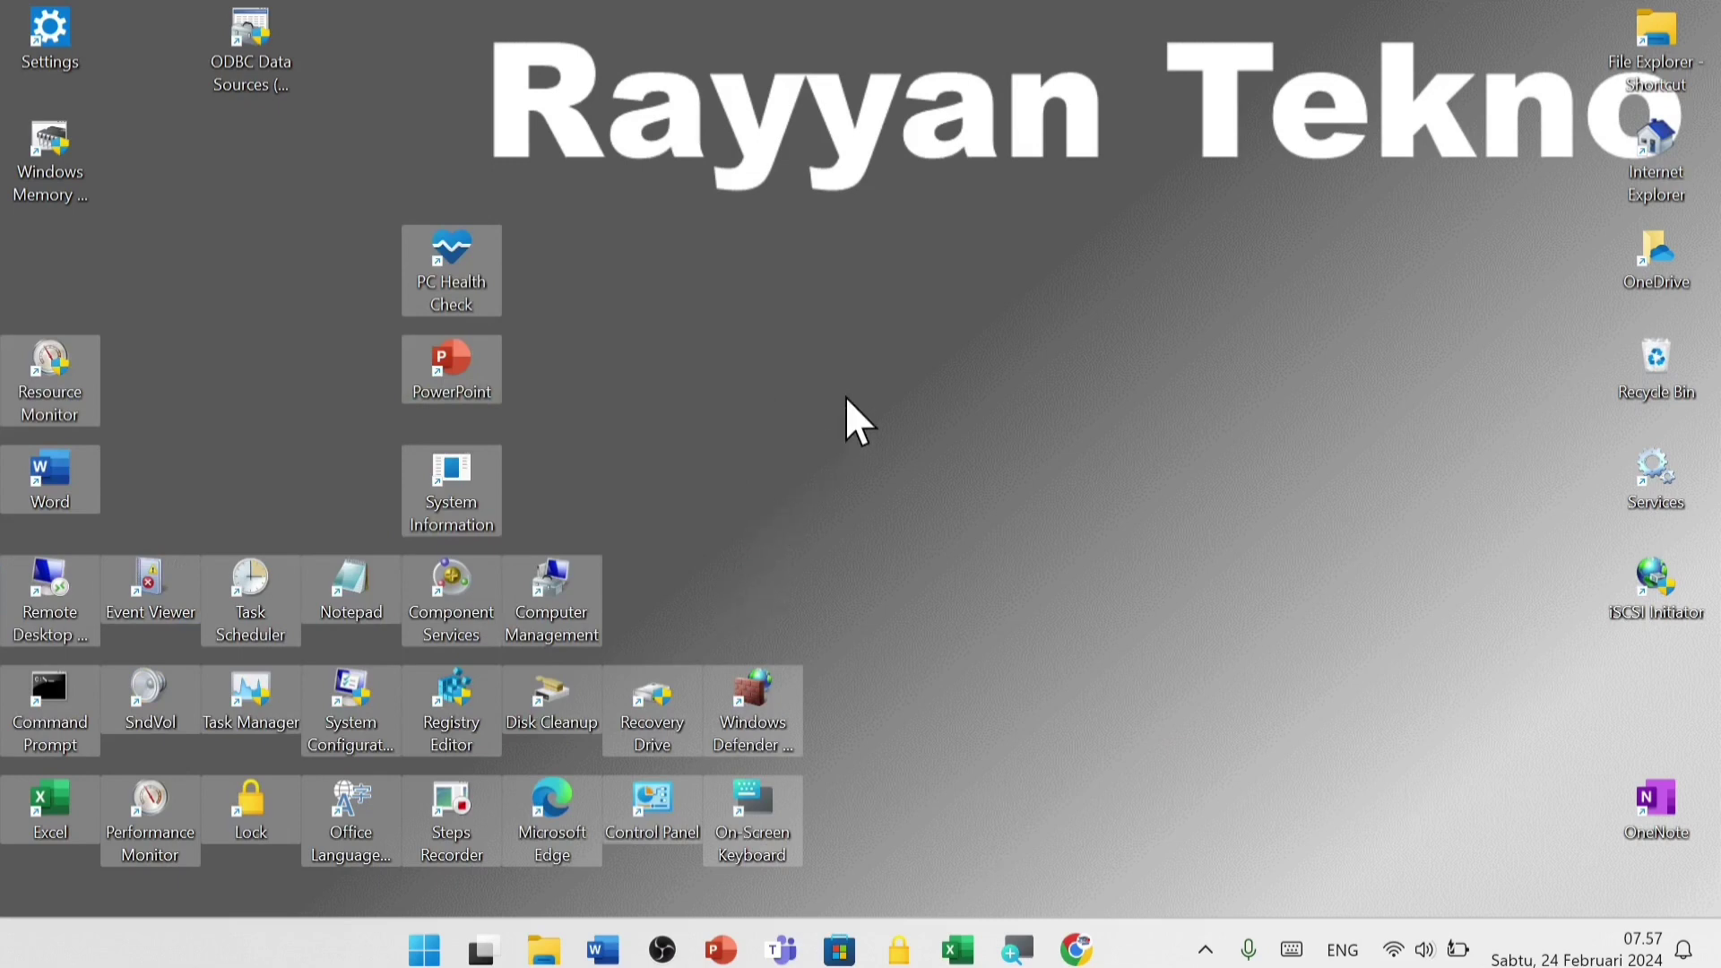
# - Move the shortcut group from PC Health Check through On-Screen Keyboard, plus the far-right column of icons, toward the desktop's lower-right area
pyautogui.moveTo(847, 398); pyautogui.dragTo(303, 863)
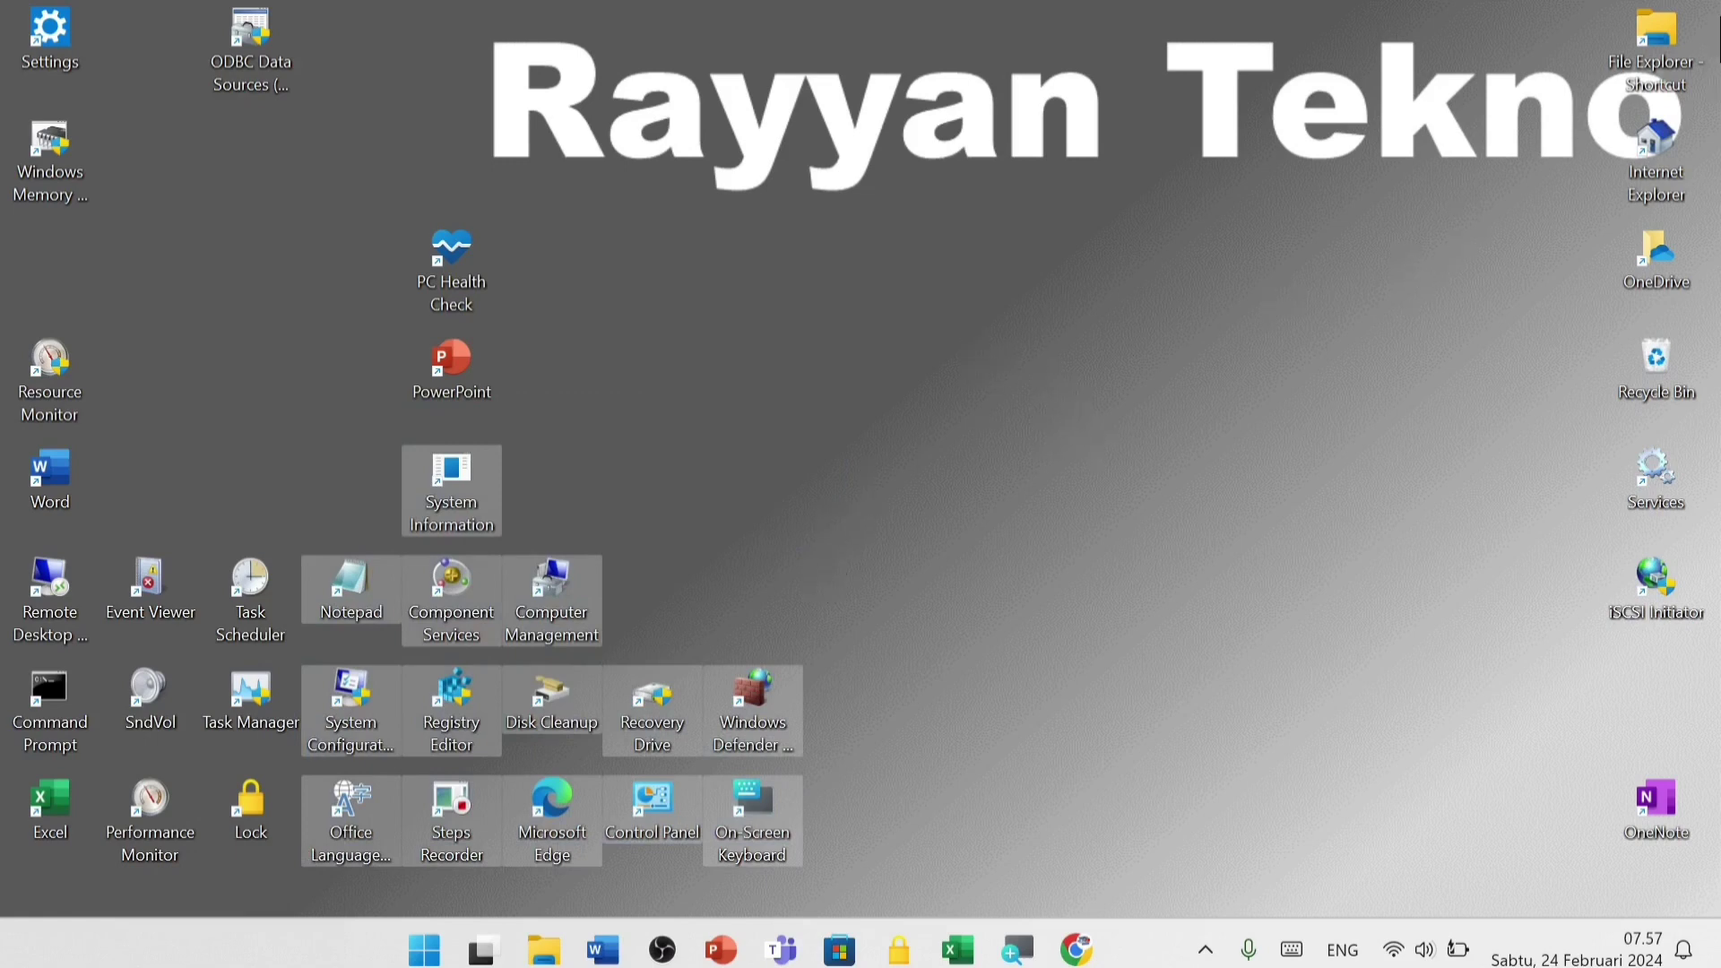
pyautogui.moveTo(1718, 16)
pyautogui.mouseDown()
pyautogui.moveTo(1407, 448)
pyautogui.moveTo(498, 887)
pyautogui.mouseUp()
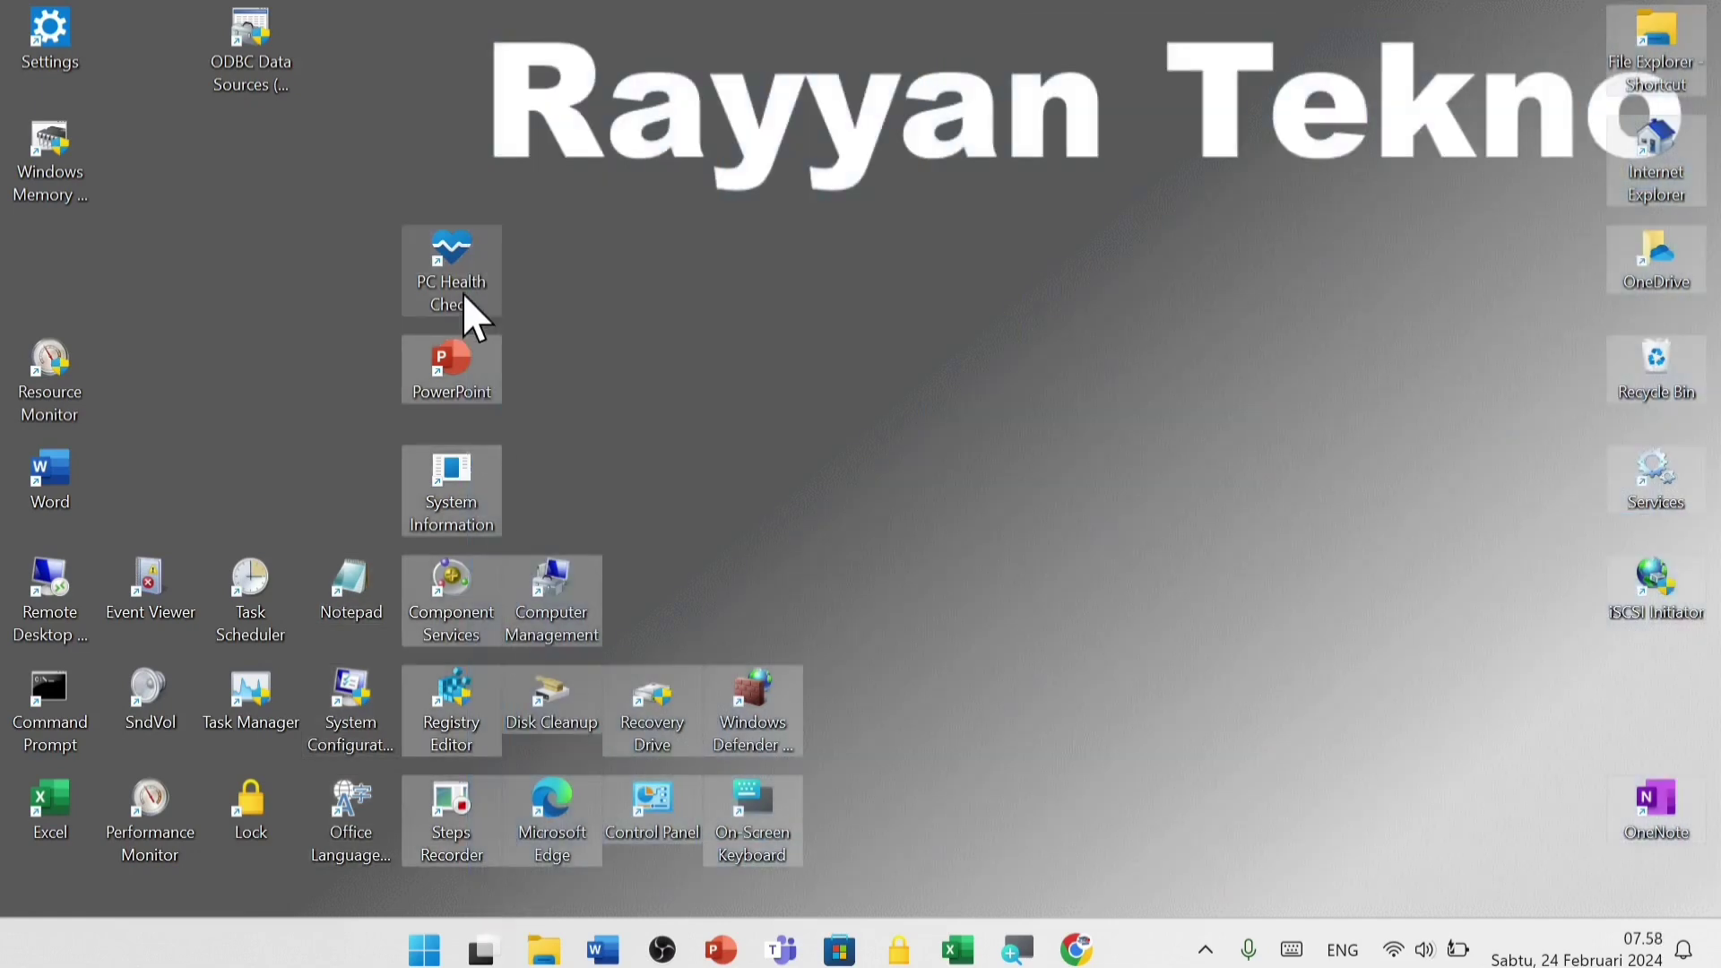
pyautogui.moveTo(463, 295)
pyautogui.mouseDown()
pyautogui.moveTo(851, 482)
pyautogui.moveTo(895, 464)
pyautogui.mouseUp()
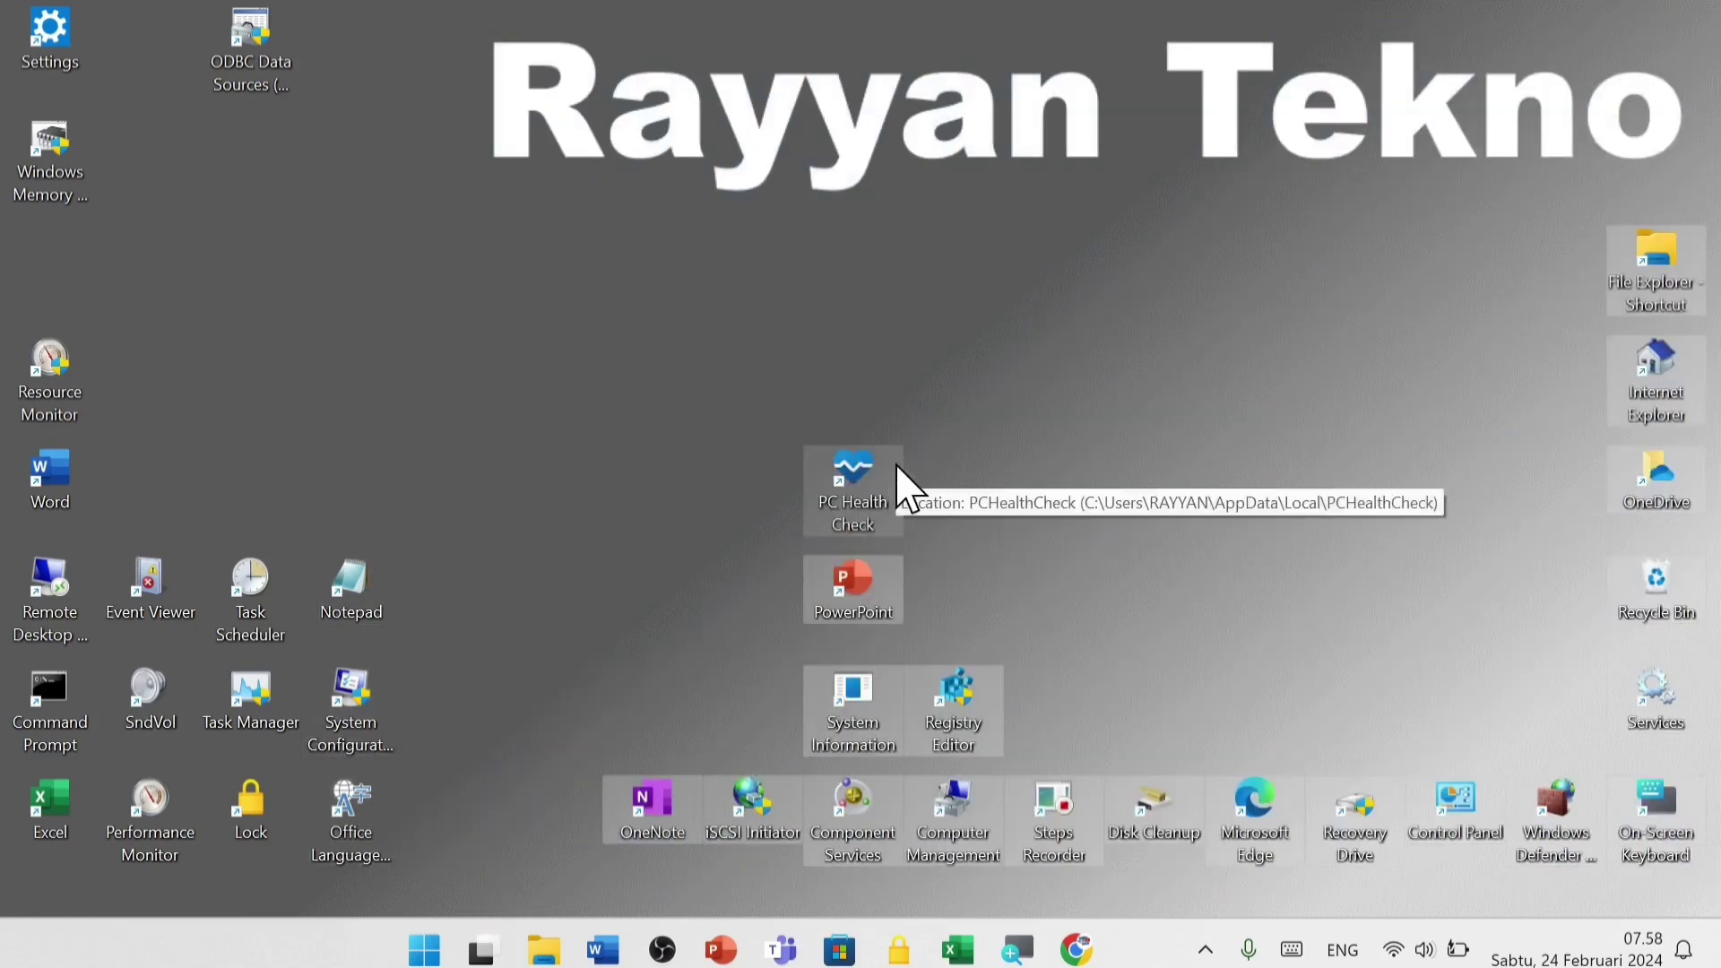